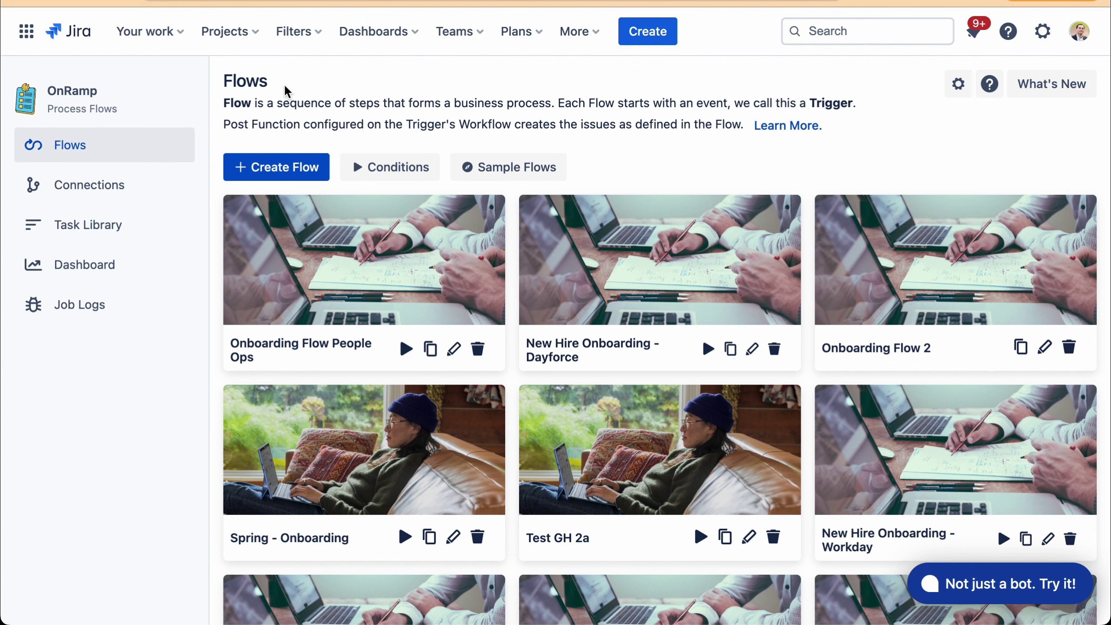
- Check the HR system connections, then open the SAP SuccessFactors Onboarding Flow editor
click(94, 186)
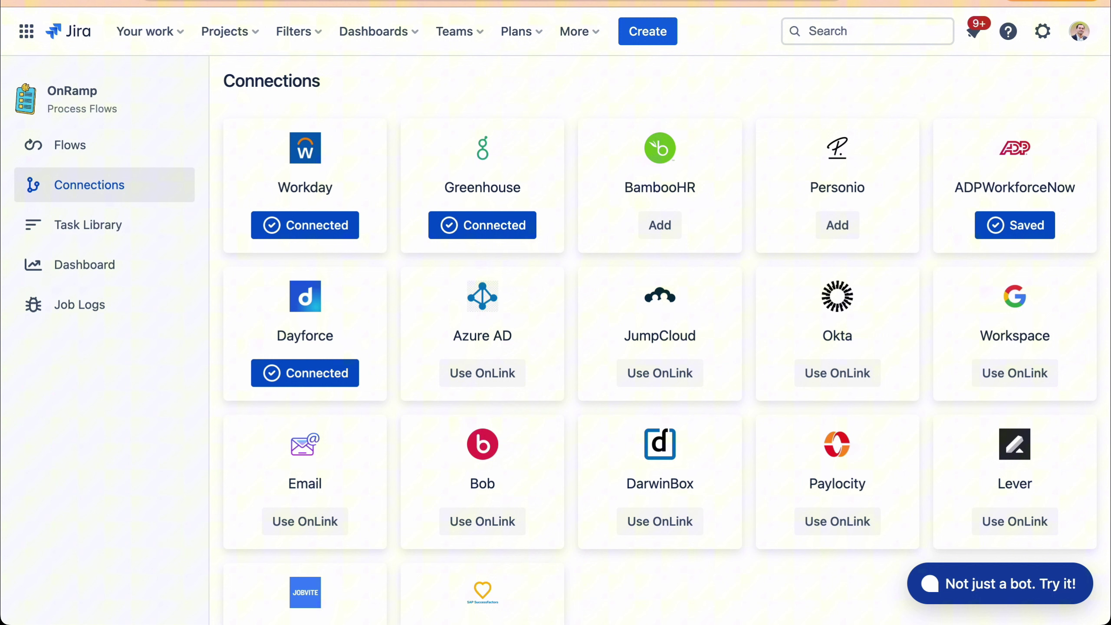
click(371, 2)
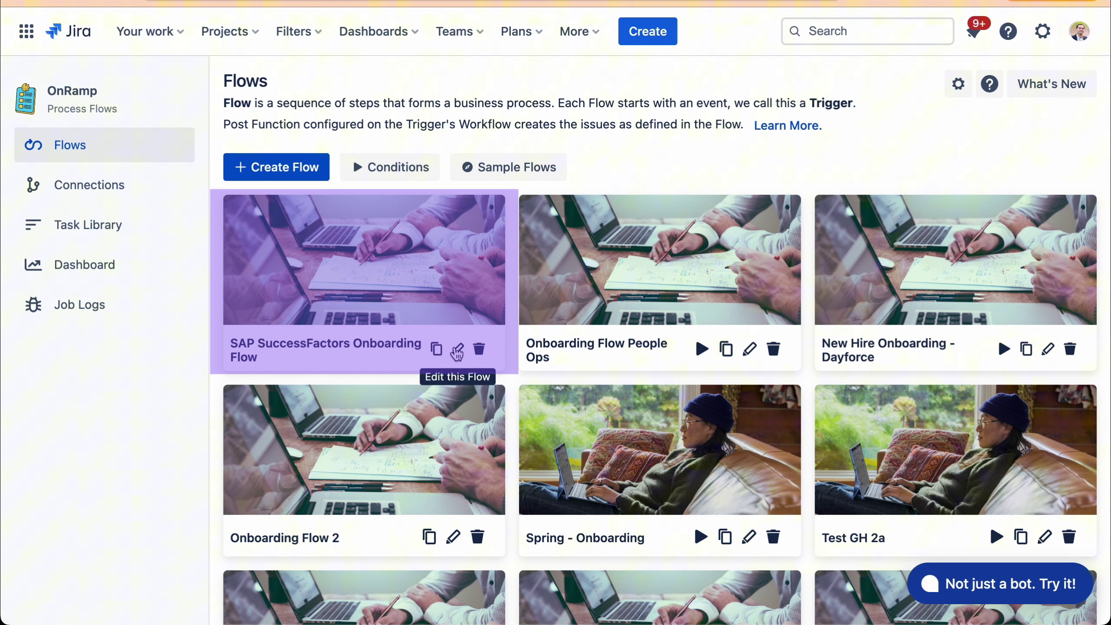
click(457, 350)
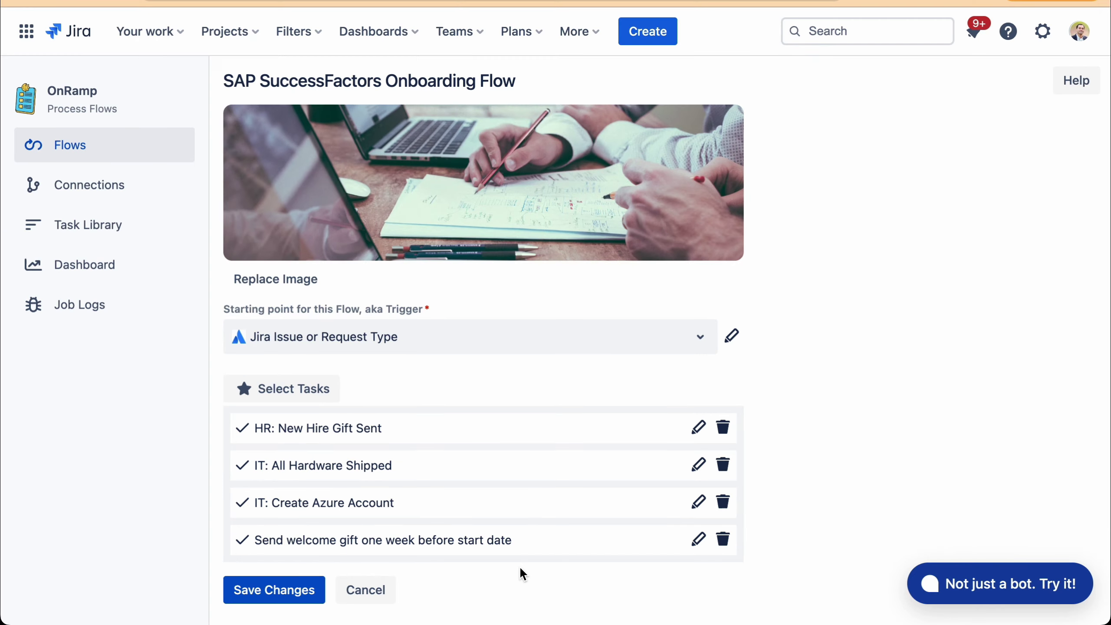
click(311, 391)
scroll(453, 319, down, 8)
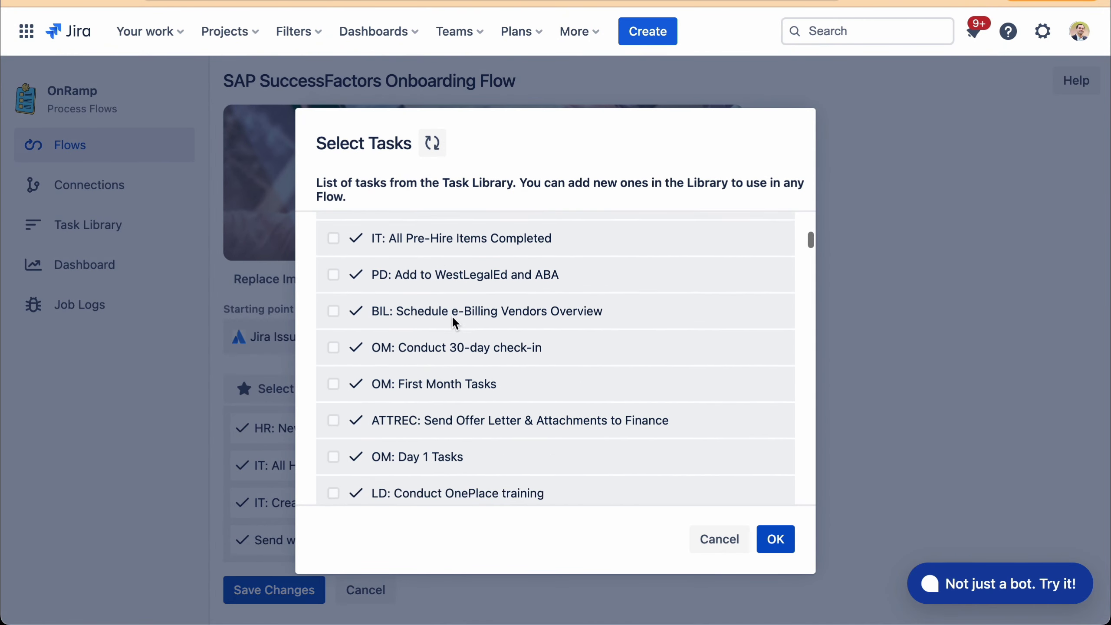
scroll(453, 320, down, 10)
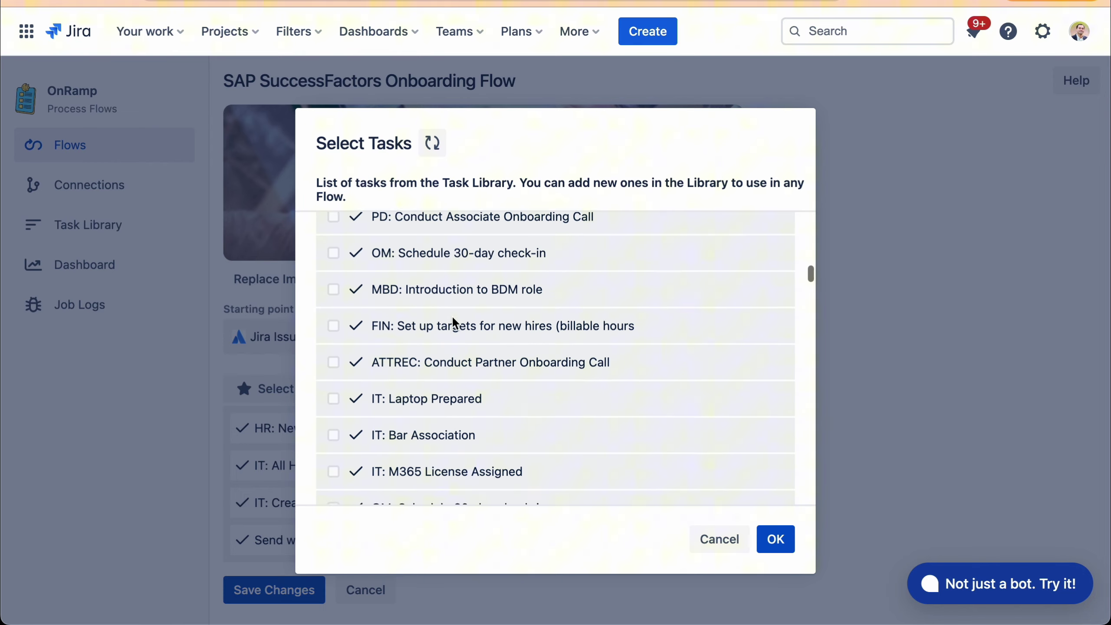
scroll(455, 322, down, 5)
scroll(512, 363, down, 8)
click(512, 363)
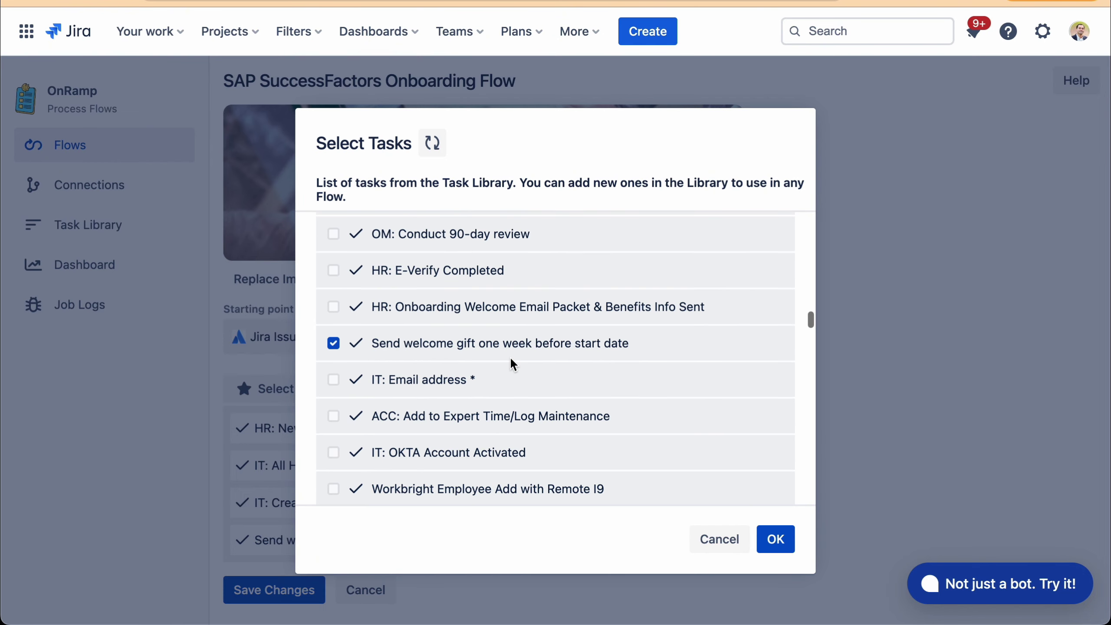
scroll(514, 364, down, 2)
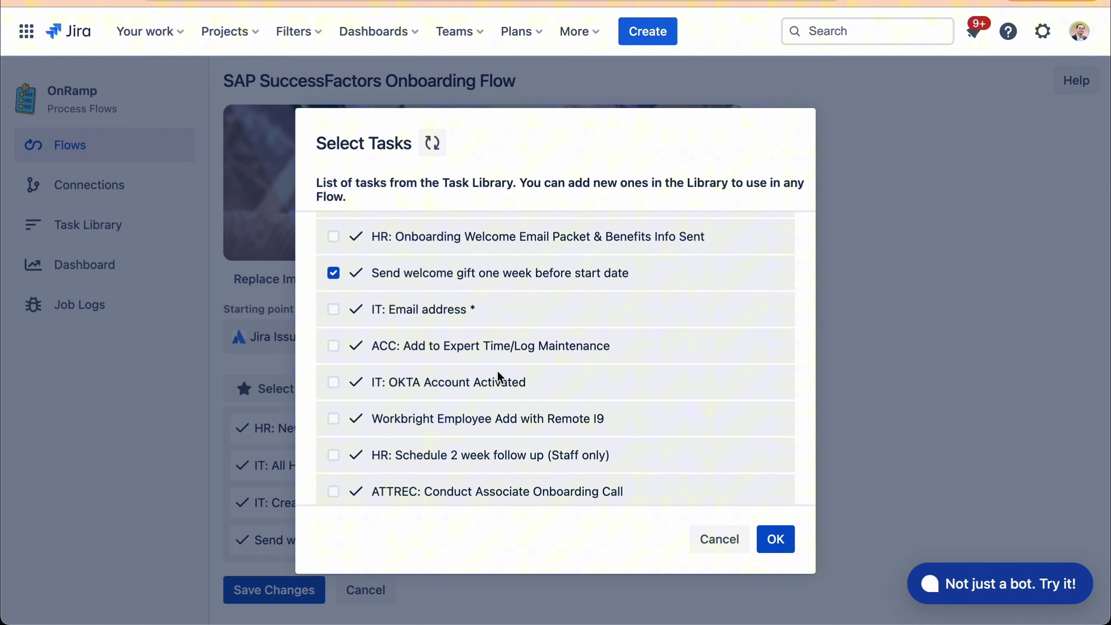
scroll(521, 382, down, 1)
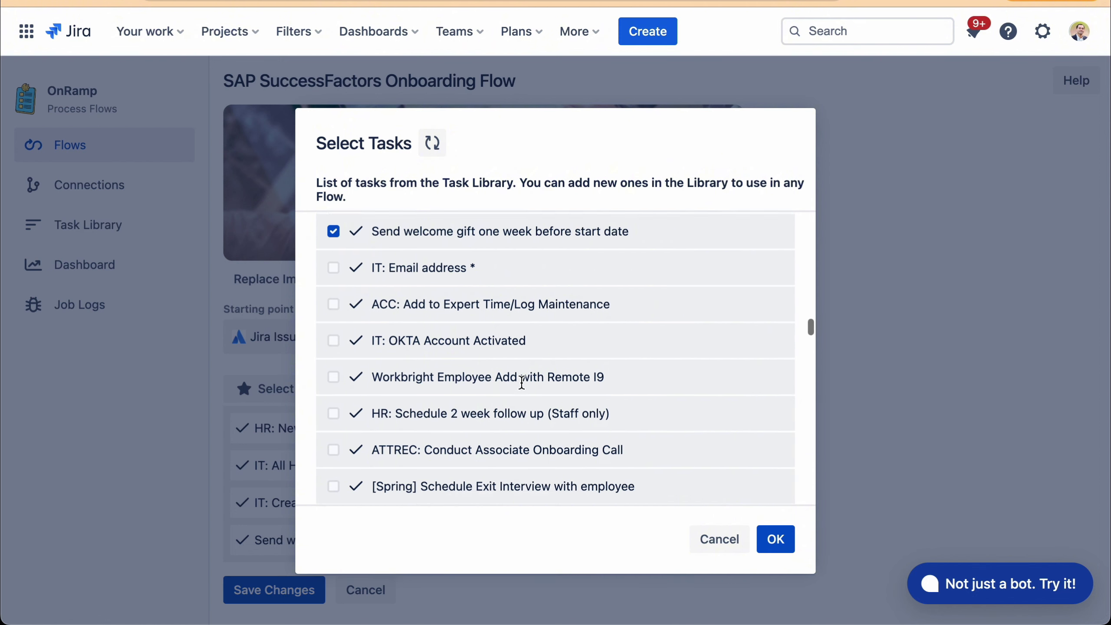
scroll(521, 382, down, 1)
scroll(521, 382, down, 1)
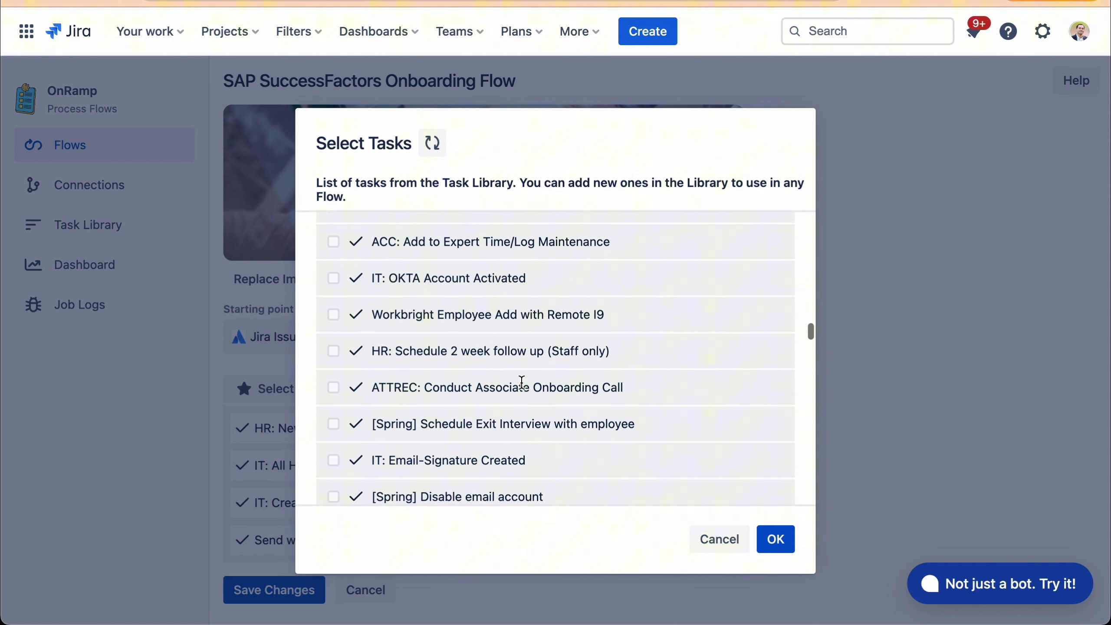
scroll(521, 381, down, 1)
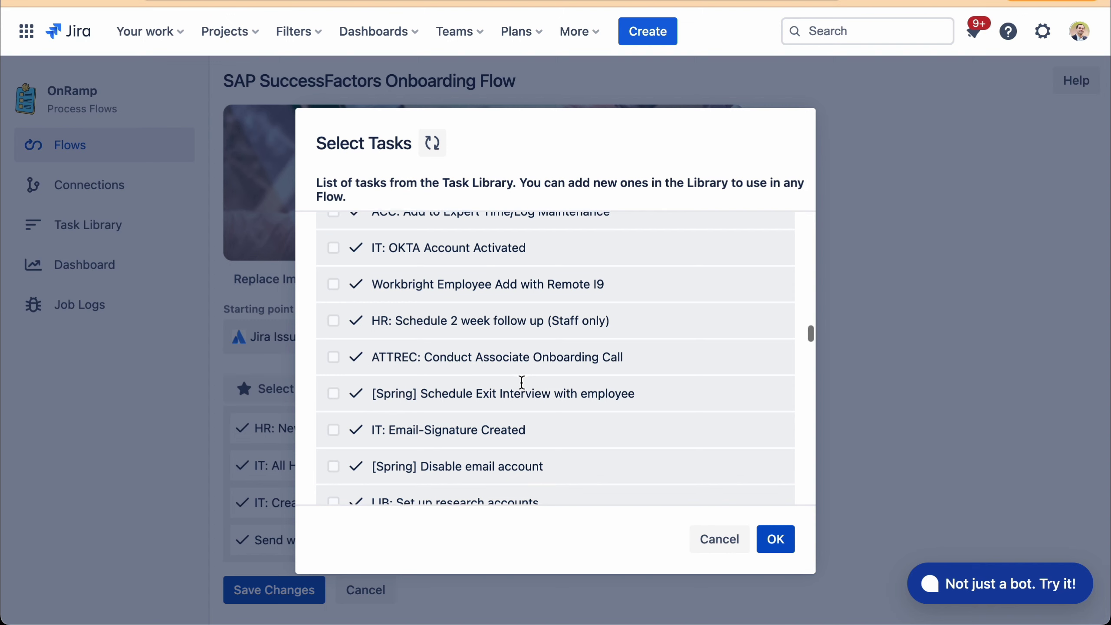
scroll(521, 382, down, 1)
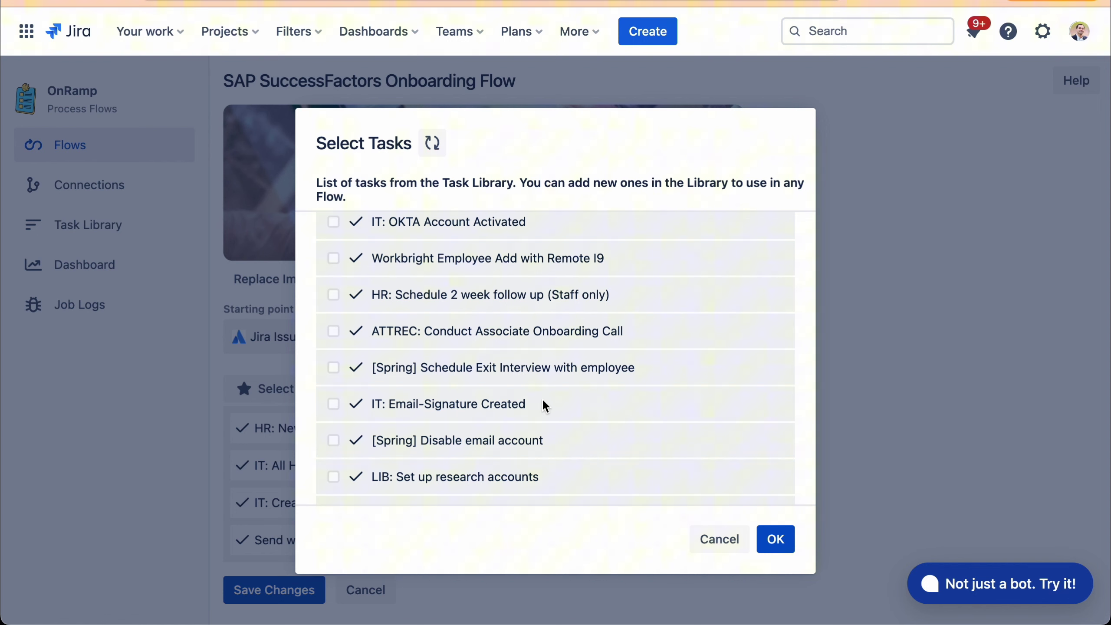
scroll(544, 405, down, 5)
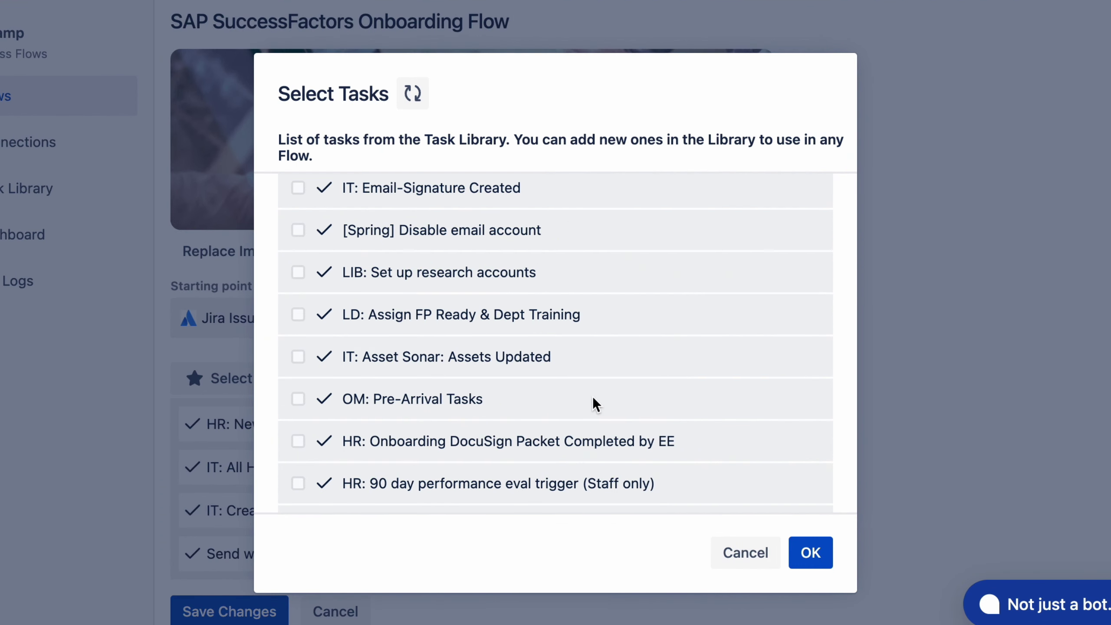
scroll(579, 310, down, 2)
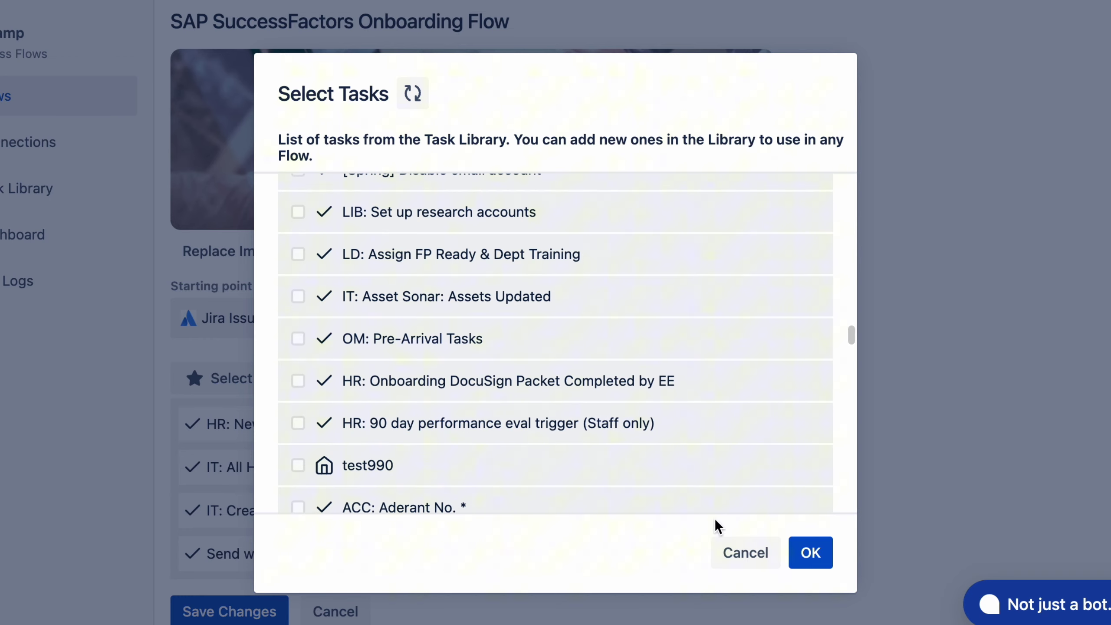
- Leave the welcome-gift task's 7-days-after-start-date condition unchanged and close the task
click(724, 552)
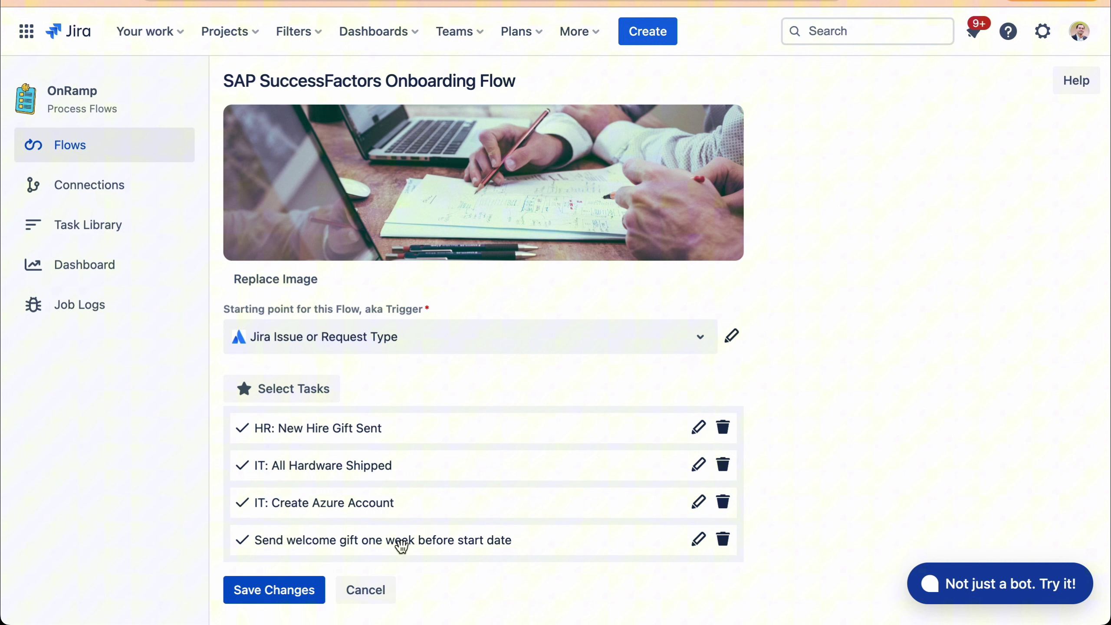
click(311, 550)
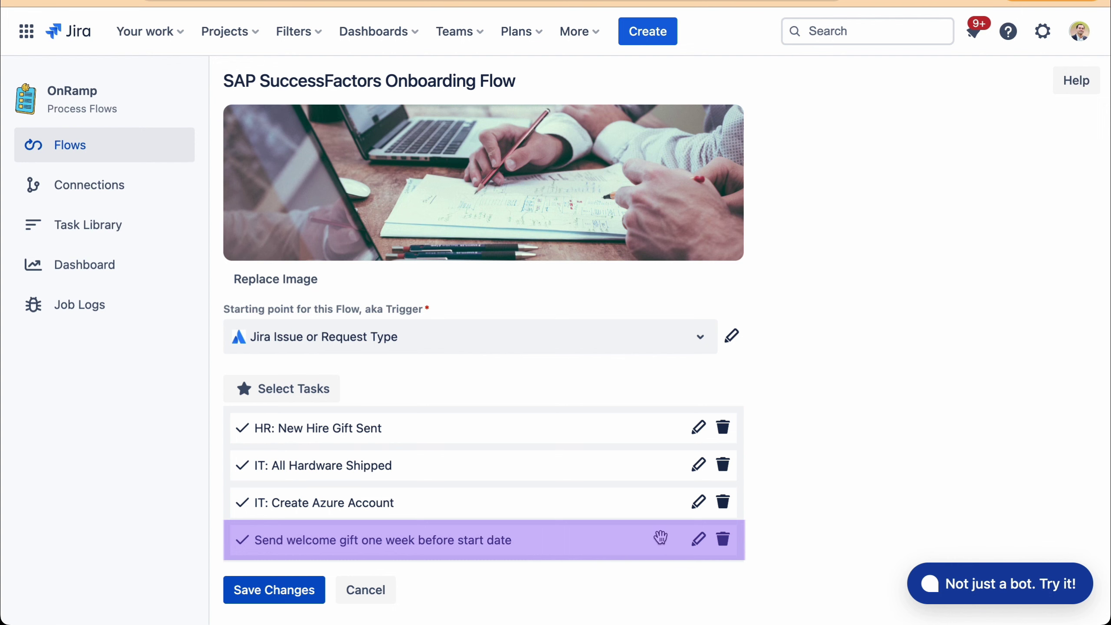
click(691, 543)
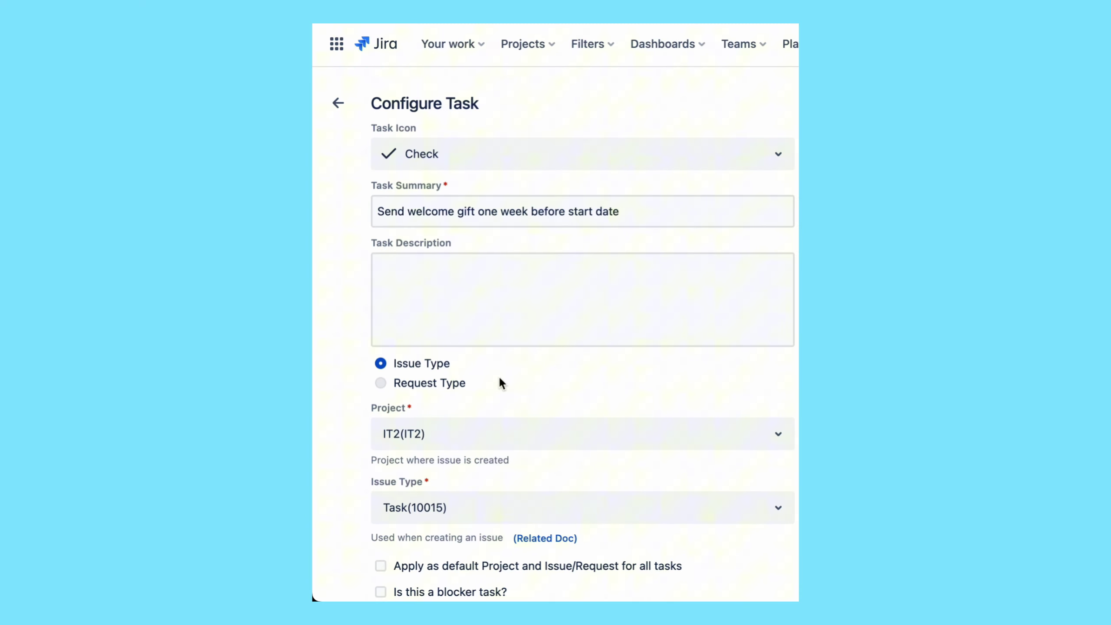
scroll(518, 375, down, 5)
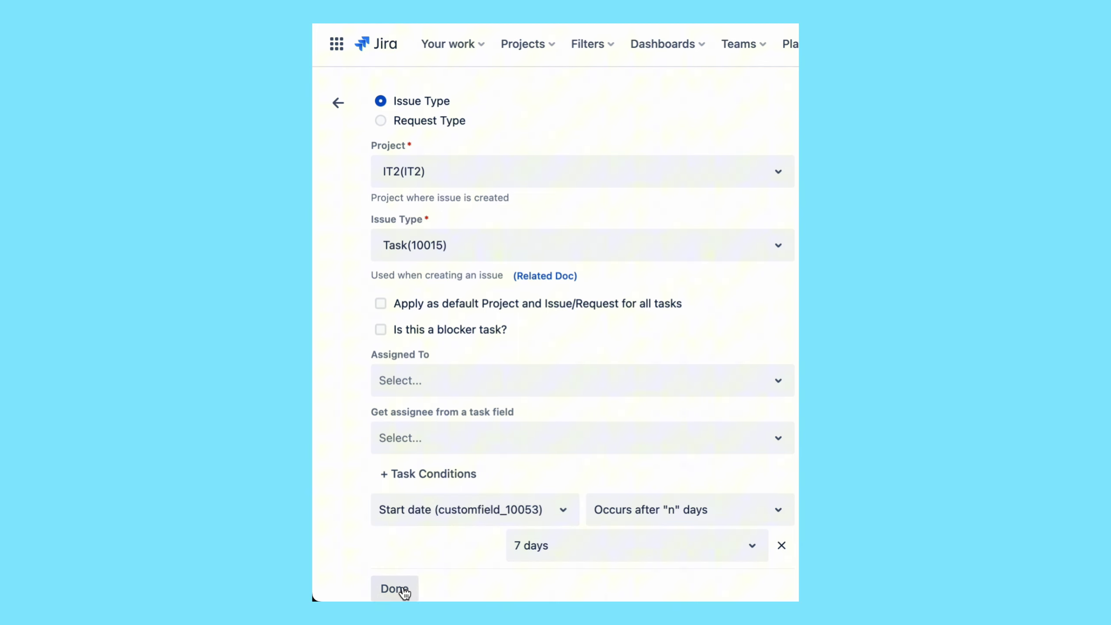
click(395, 588)
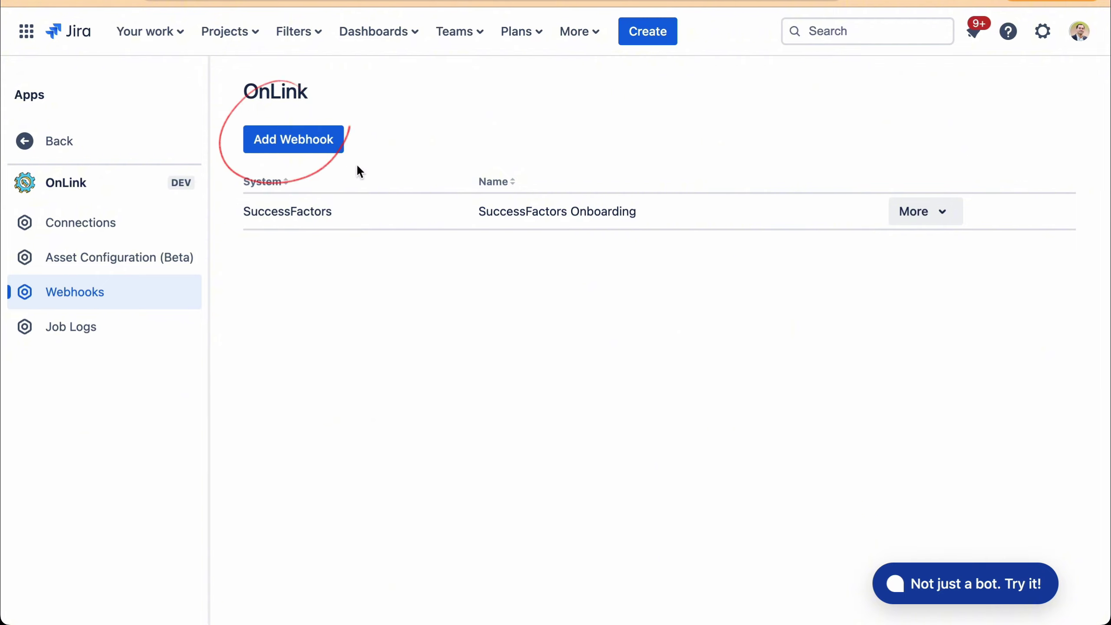
- Review the SuccessFactors Onboarding webhook's People Ops project, issue type and attribute mappings
click(918, 226)
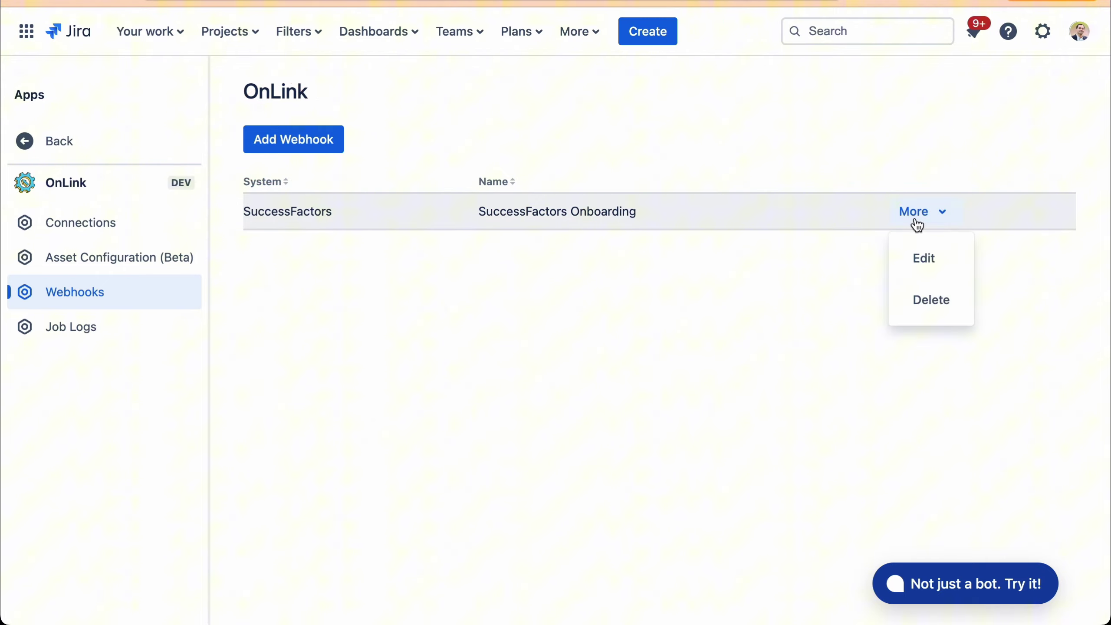
click(919, 258)
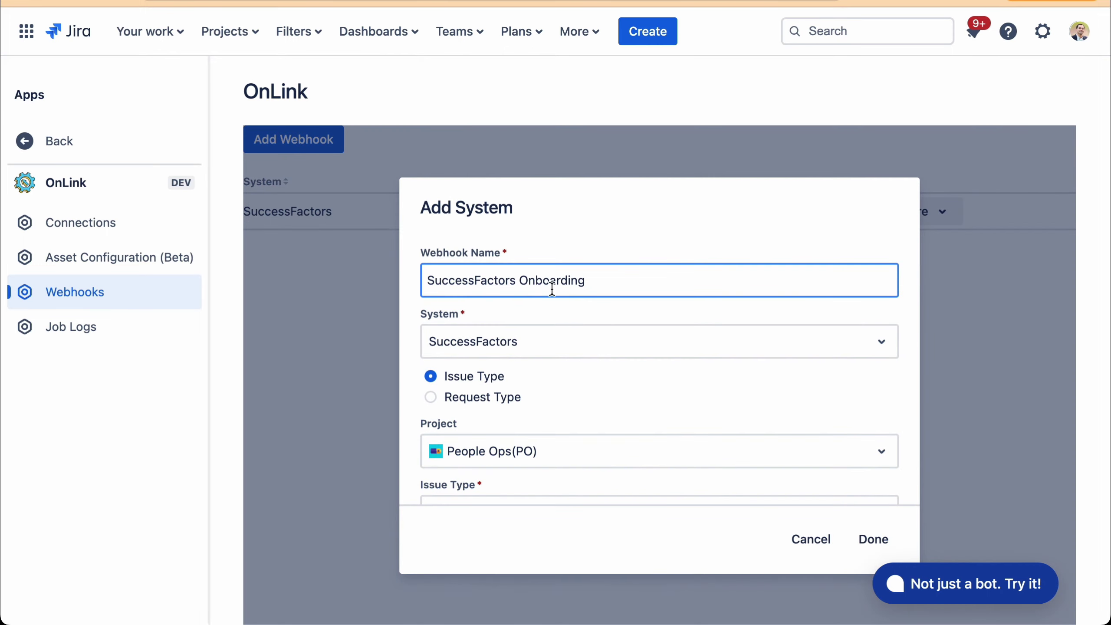
scroll(457, 280, down, 3)
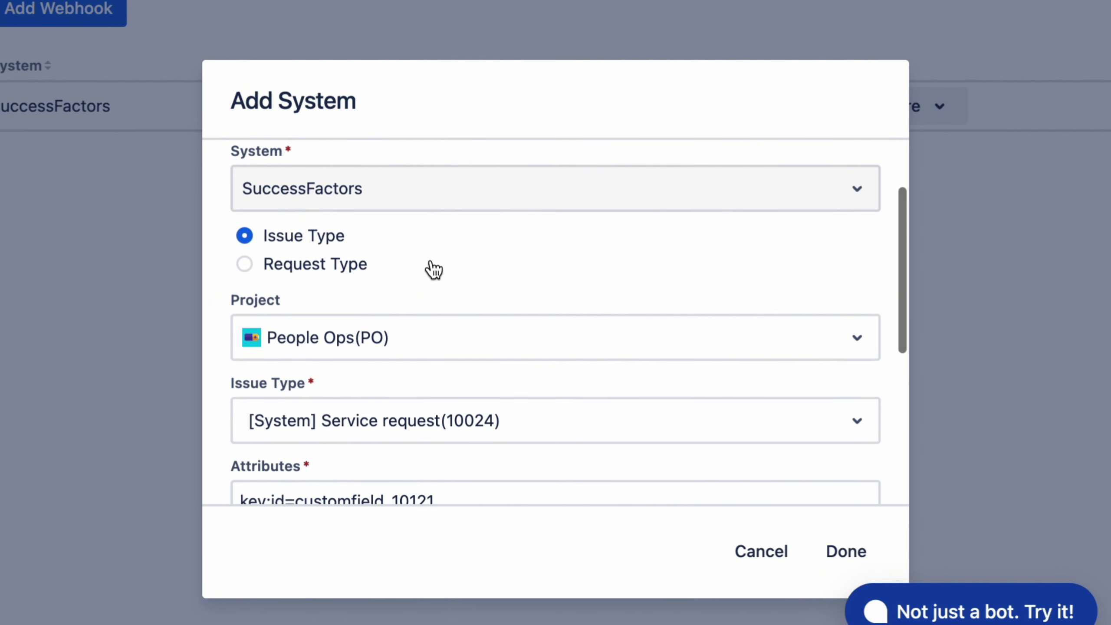
scroll(434, 270, down, 1)
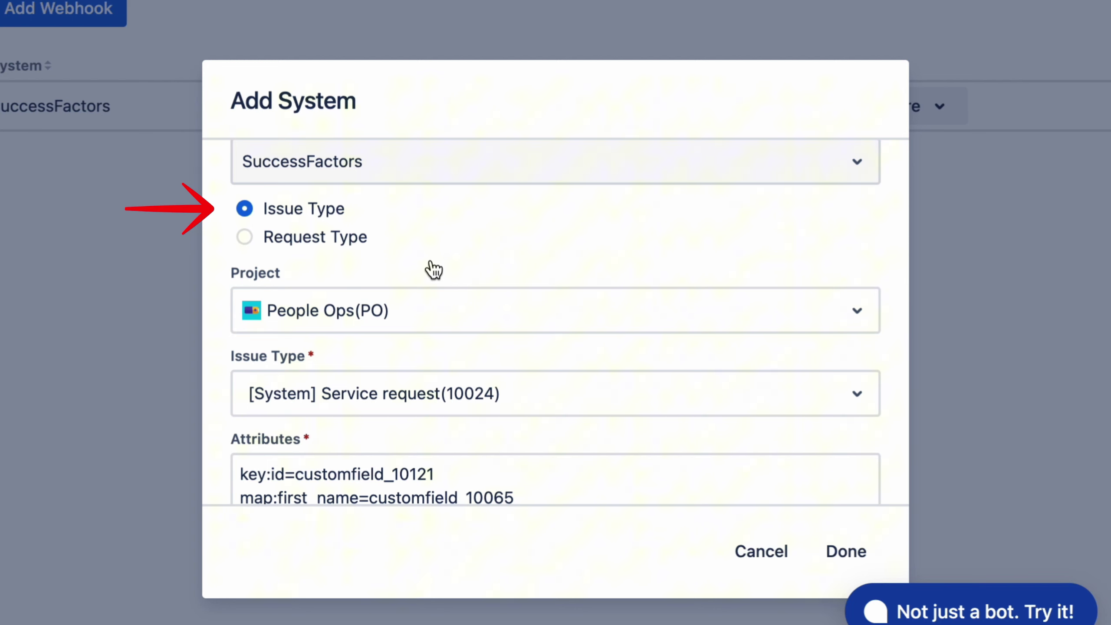
scroll(433, 269, down, 3)
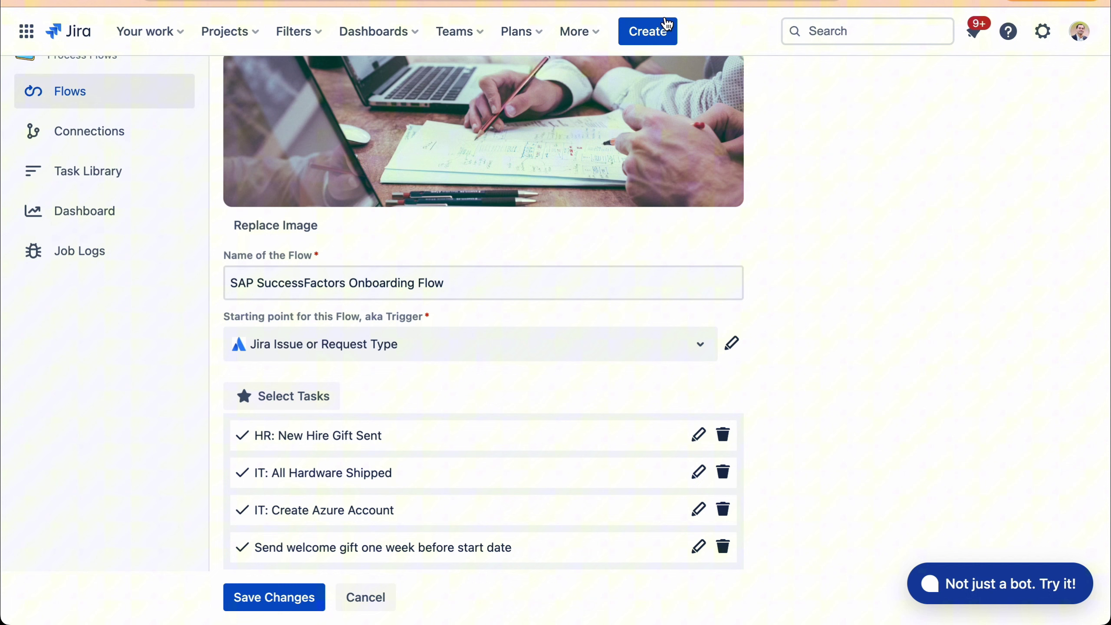
- Search for issues created in the last 3 minutes, surfacing PO-928 from OnLink
click(634, 3)
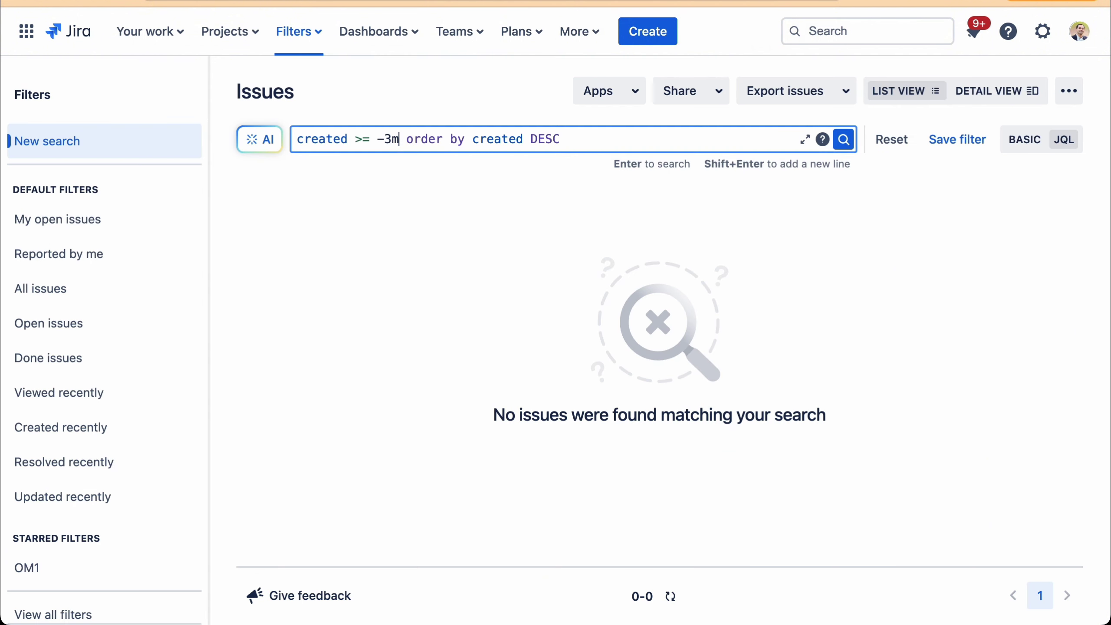
click(844, 140)
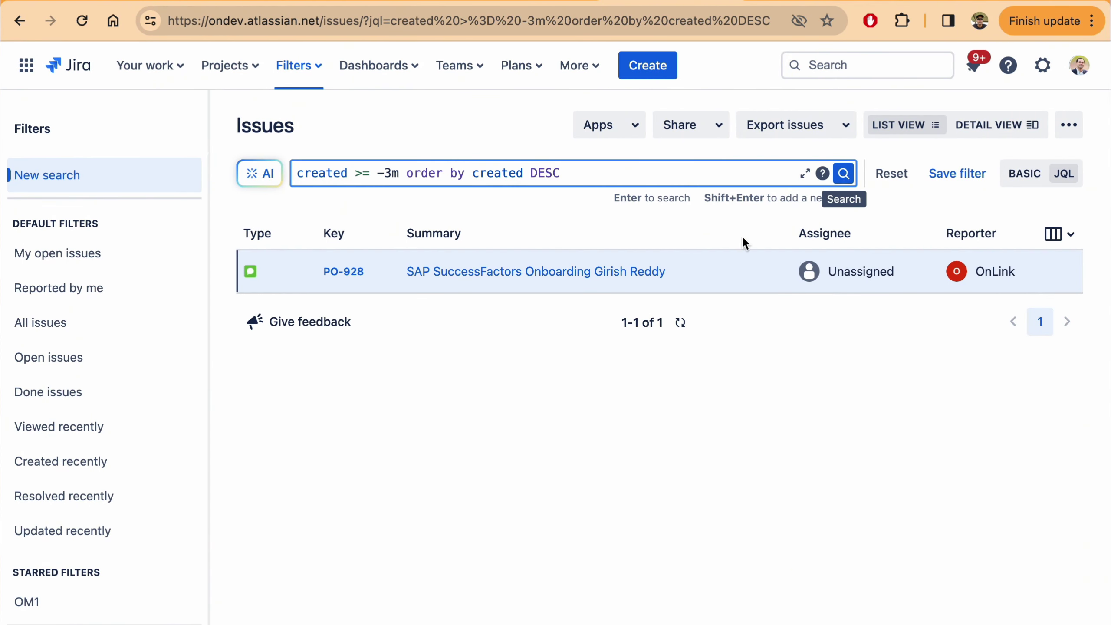
mouse_move(968, 277)
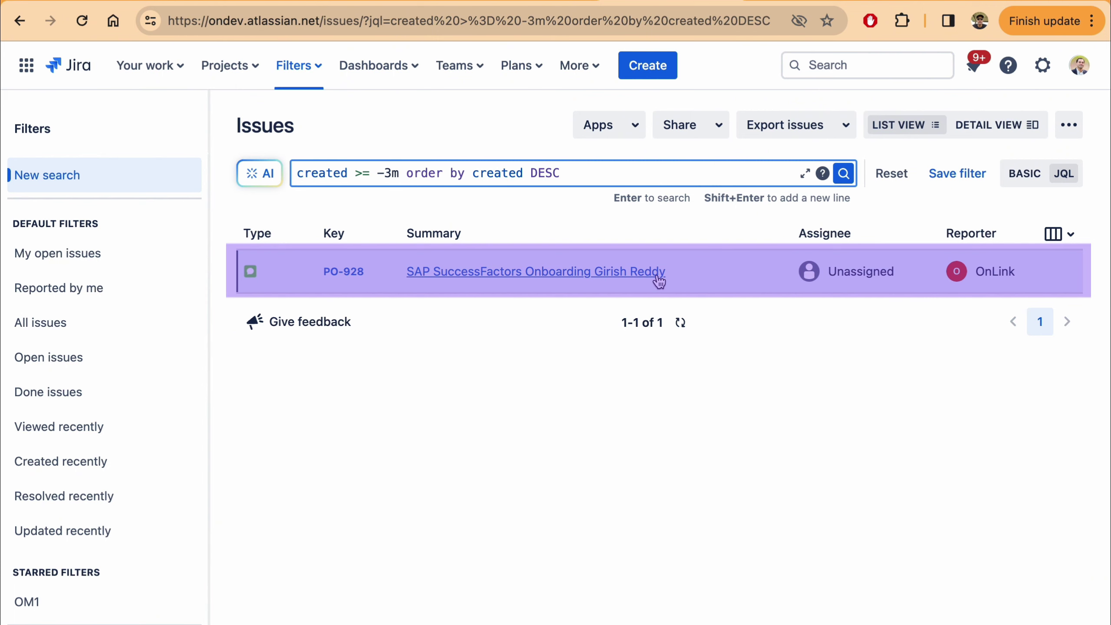
- Open PO-928 and review its onboarding details and three linked issues
click(517, 274)
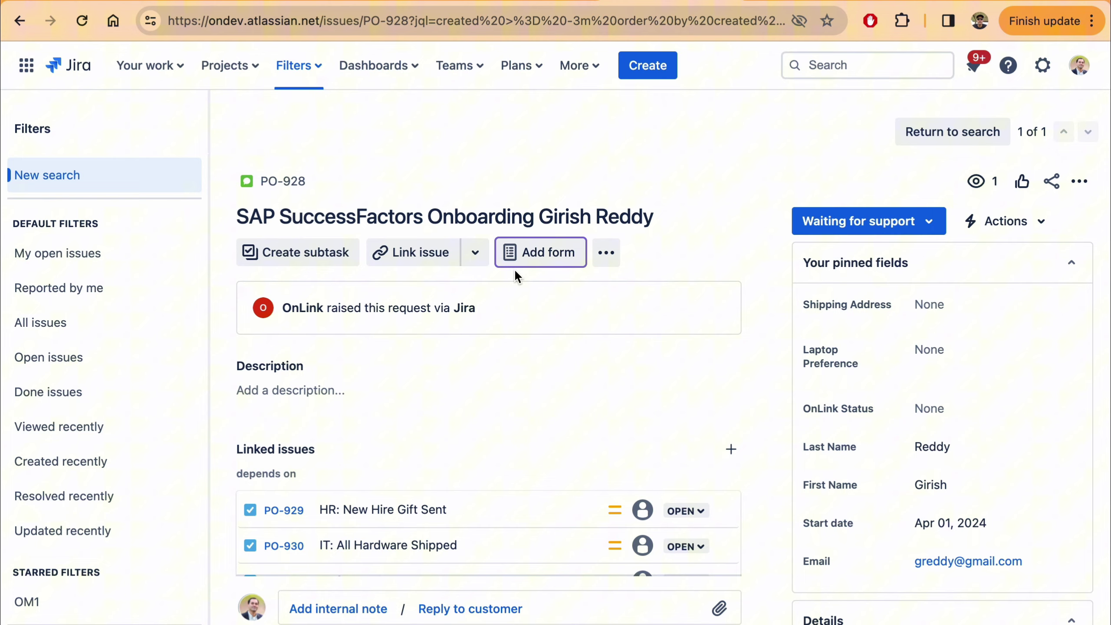
scroll(397, 372, down, 5)
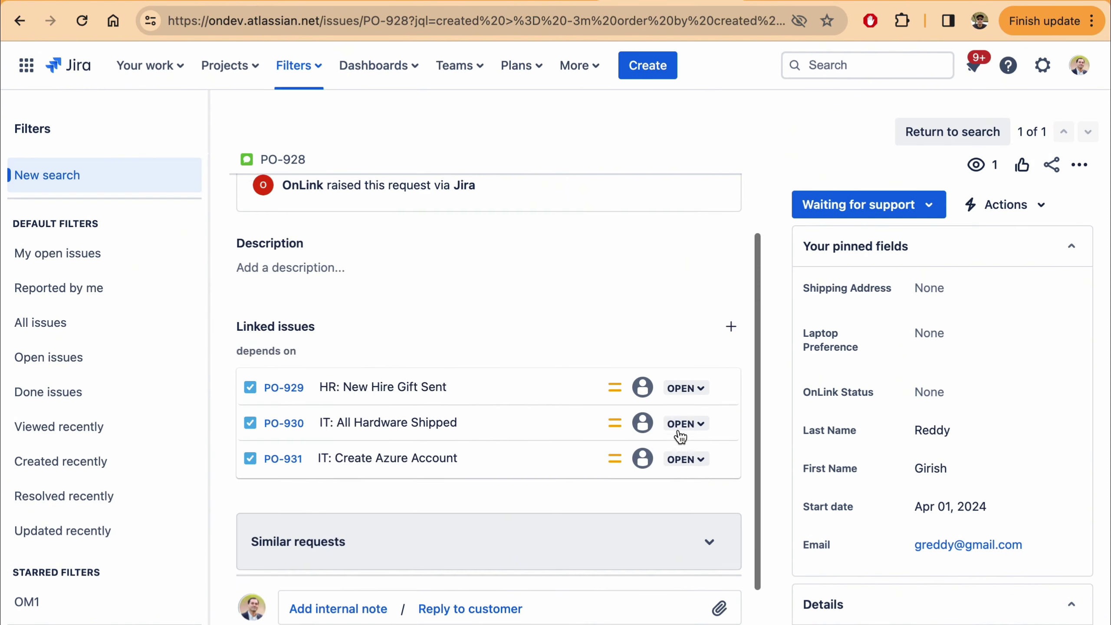
scroll(677, 433, up, 2)
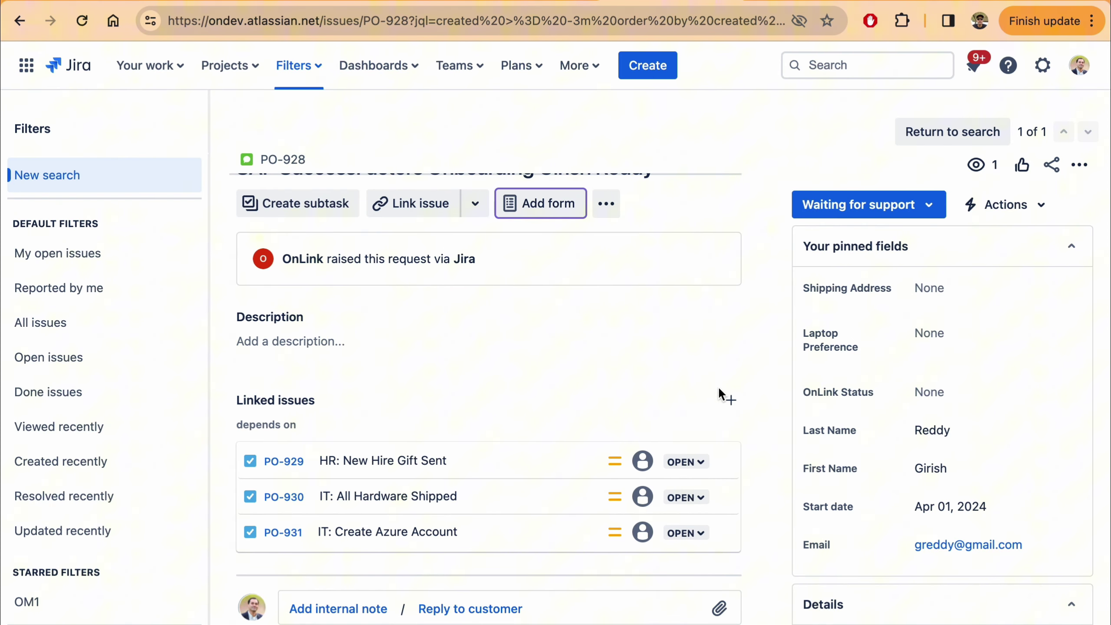
scroll(697, 394, up, 1)
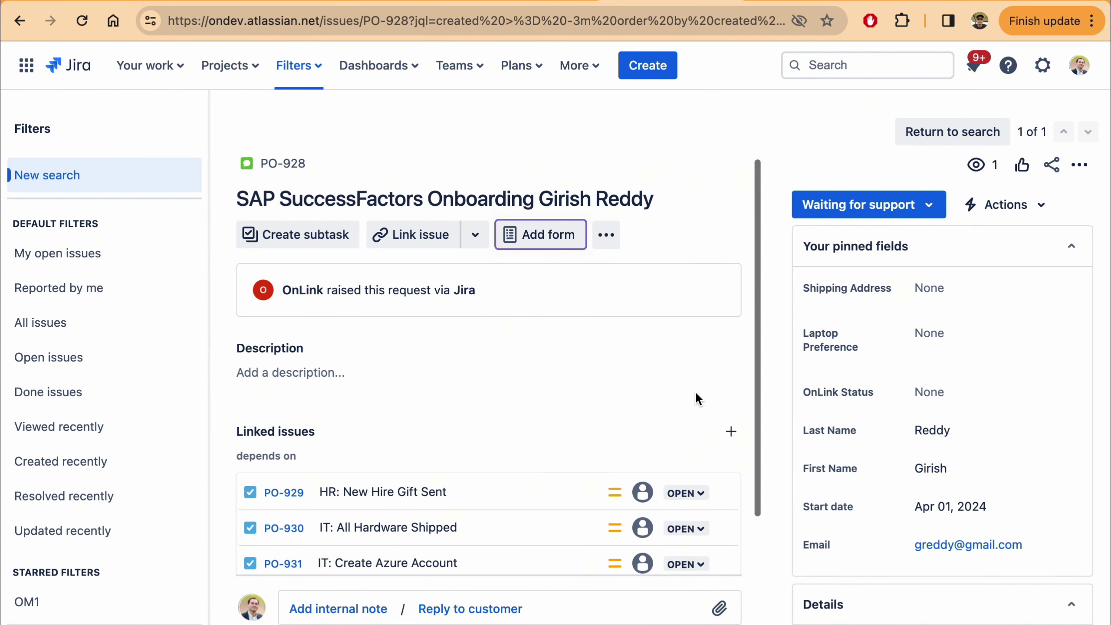
scroll(843, 494, down, 5)
scroll(842, 493, up, 1)
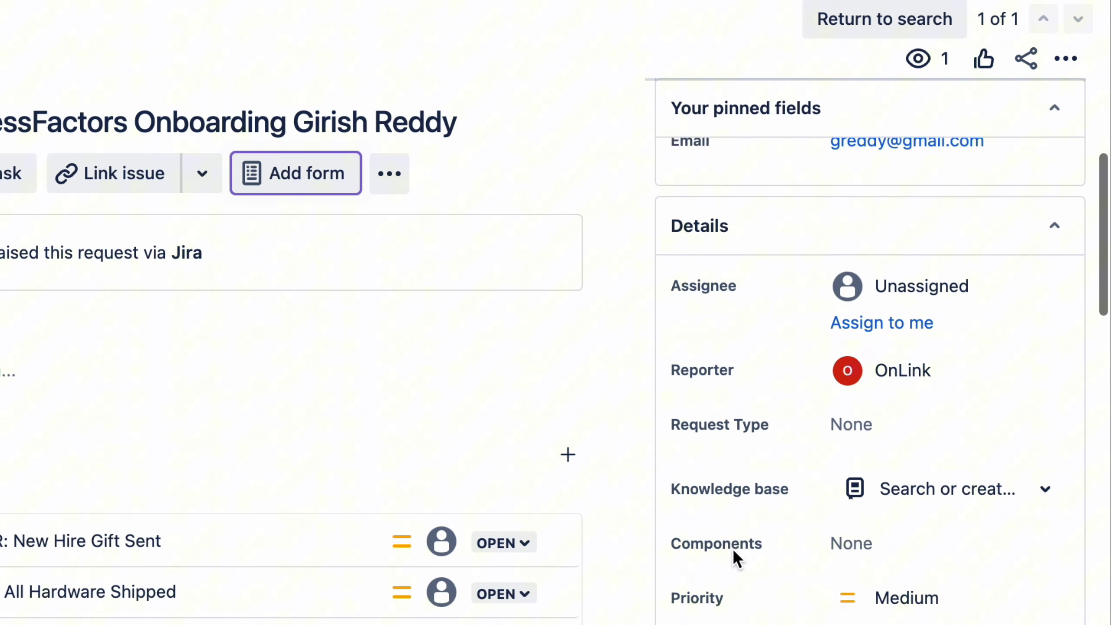
scroll(735, 553, up, 5)
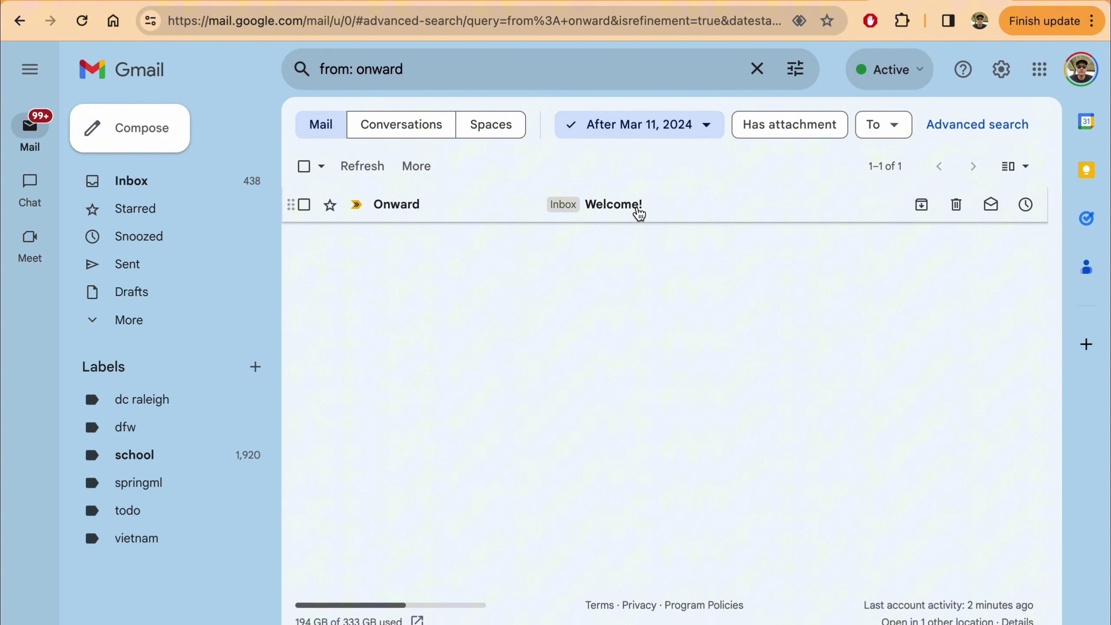
- Open Onward's 'Welcome!' email and read through it, selecting the greeting line
click(636, 213)
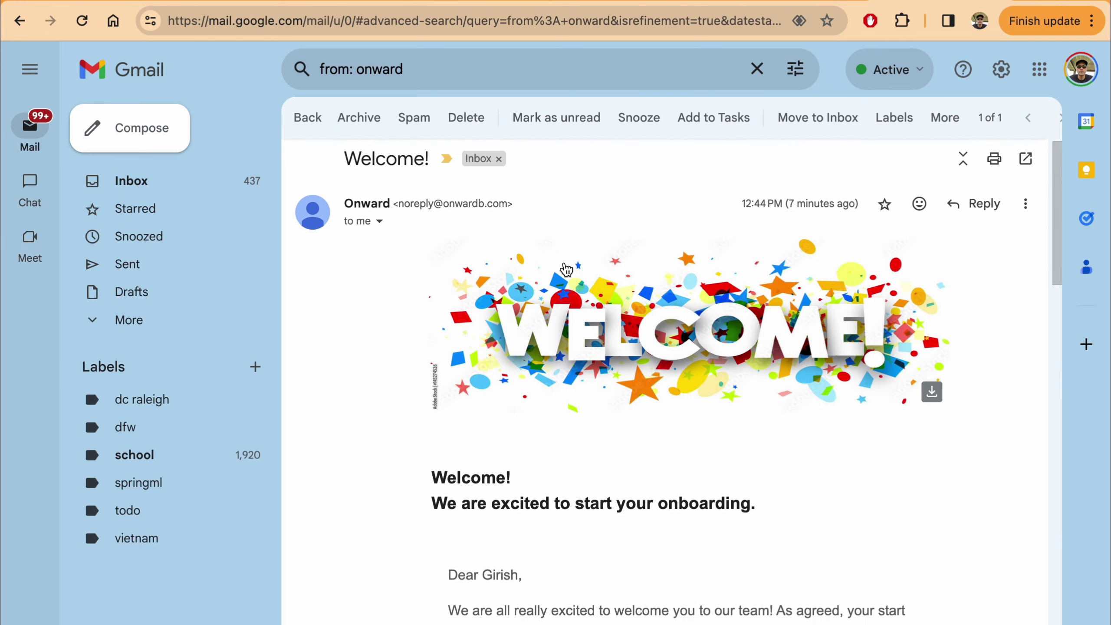
scroll(566, 268, down, 3)
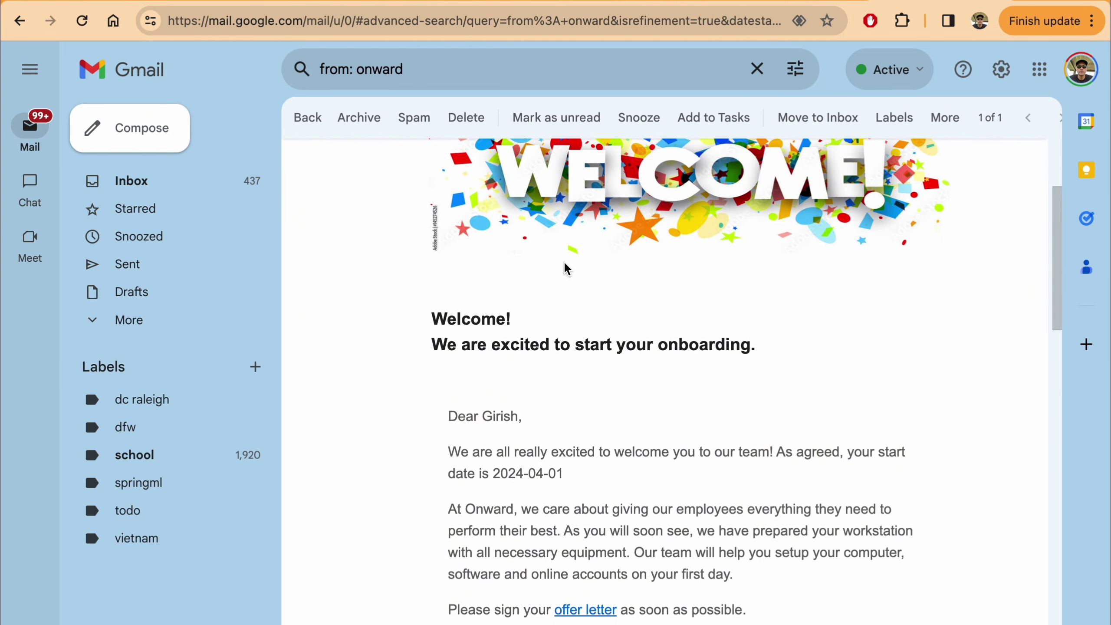
scroll(566, 360, down, 2)
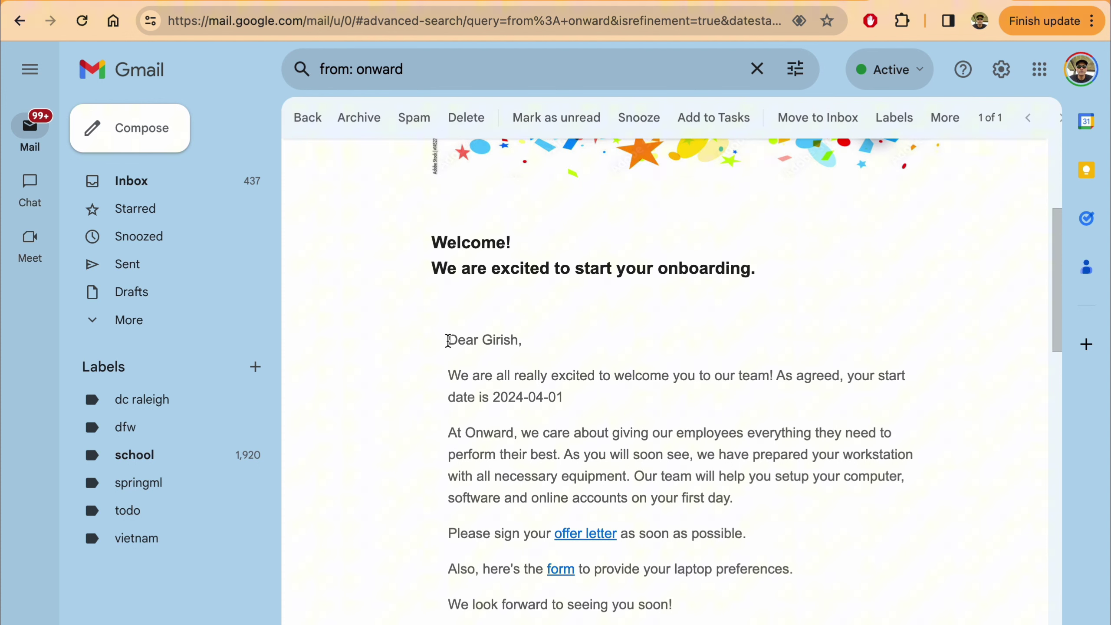
drag(447, 340, 465, 341)
click(526, 346)
triple_click(484, 342)
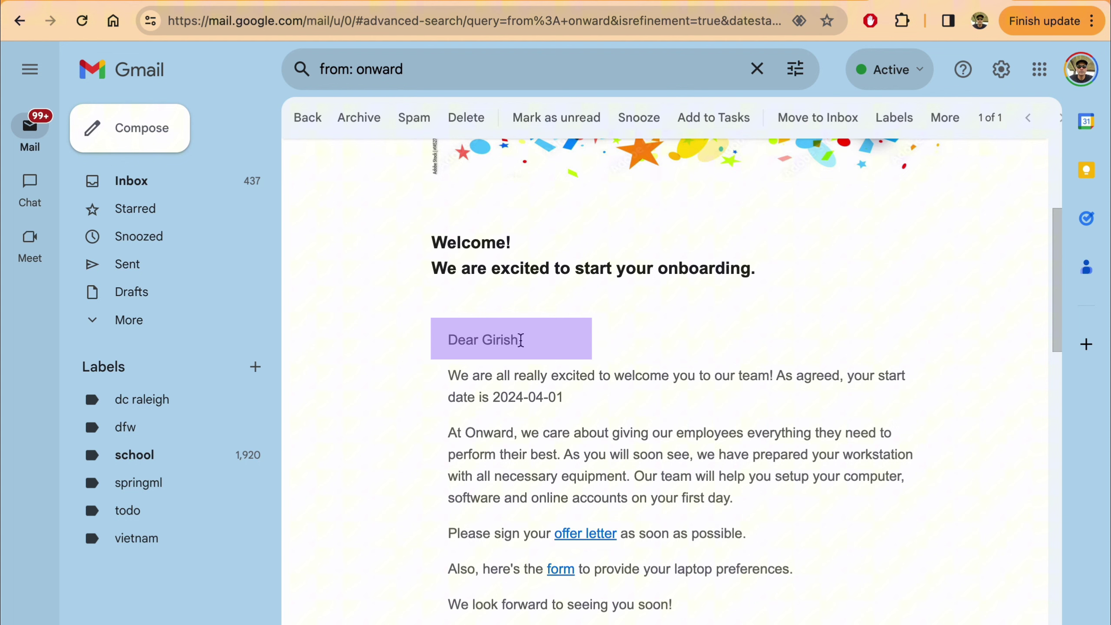
scroll(570, 399, down, 2)
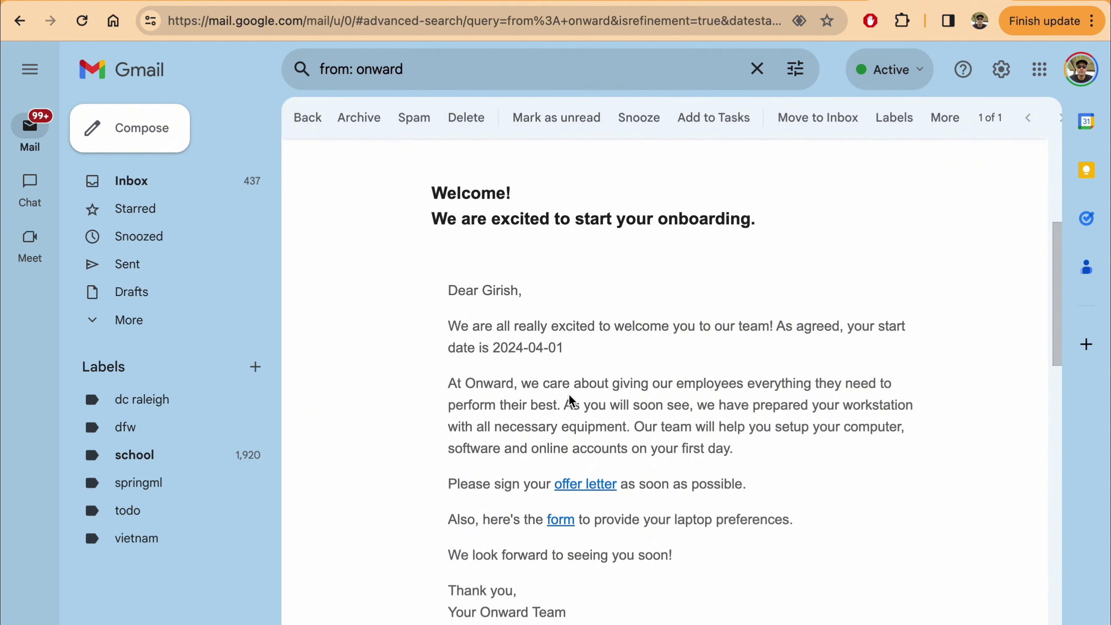
scroll(569, 399, down, 1)
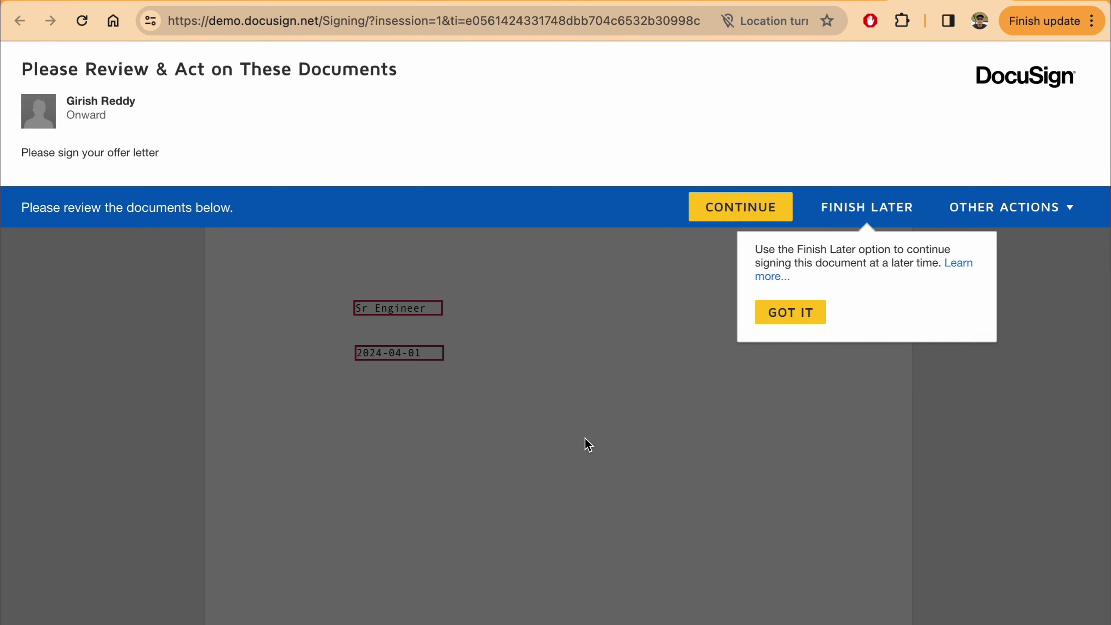
- Review the pre-filled offer letter, sign at the Signature tag, and finish
click(741, 206)
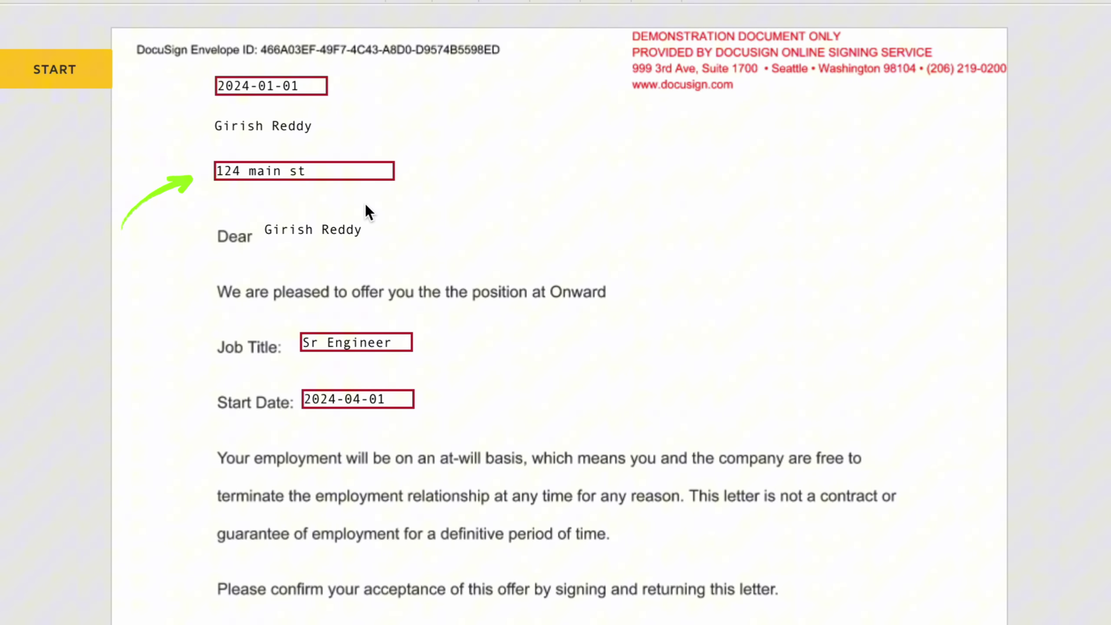
scroll(365, 202, down, 2)
scroll(406, 306, down, 7)
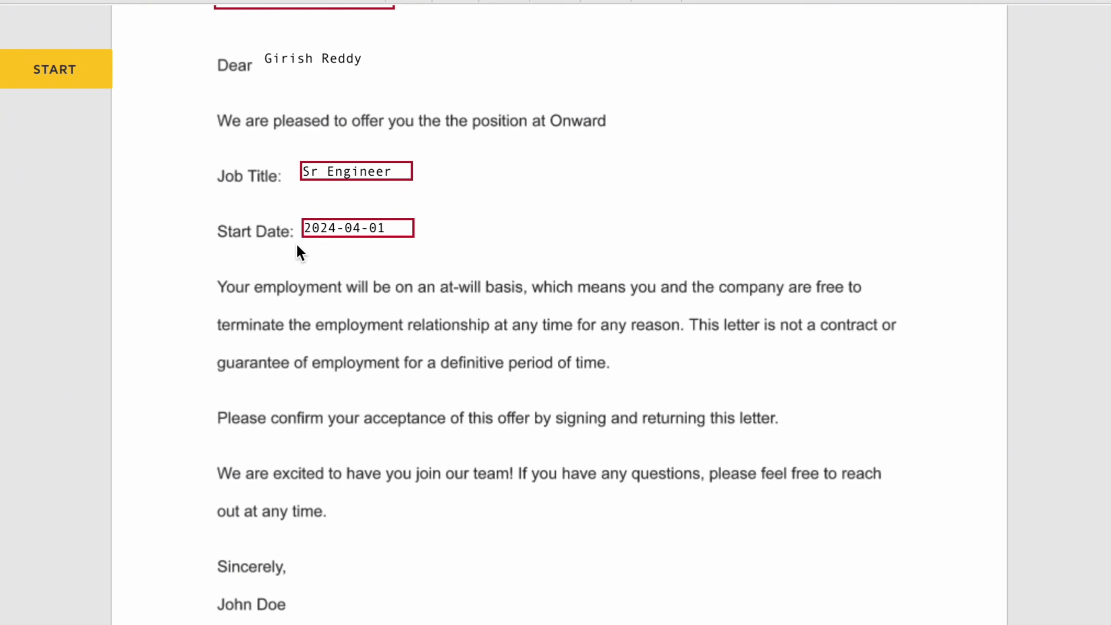
scroll(467, 239, down, 5)
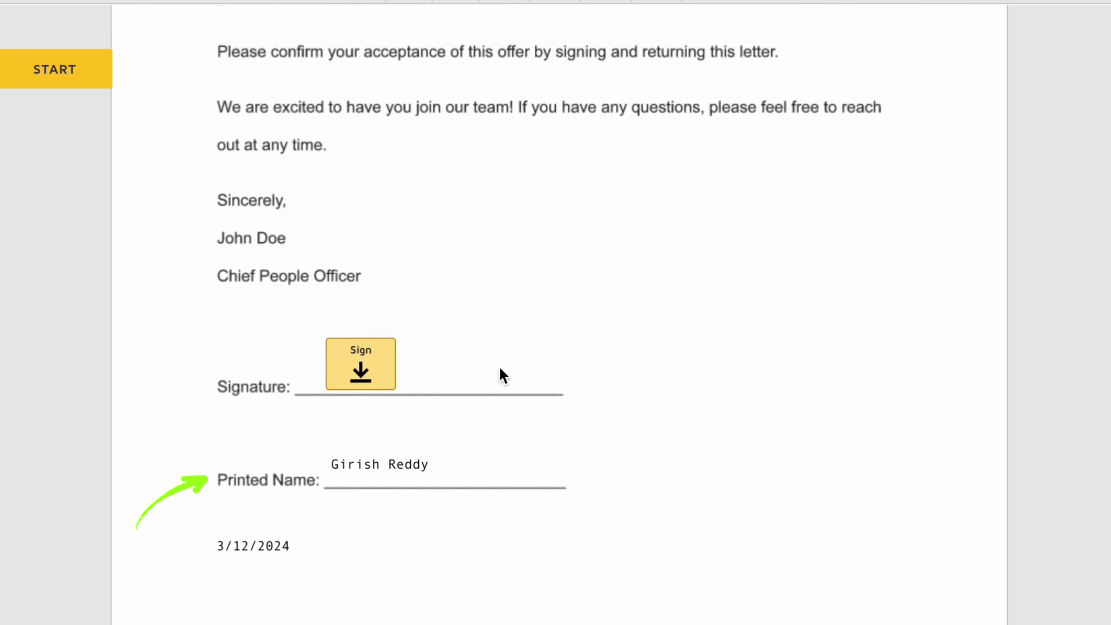
scroll(499, 366, up, 6)
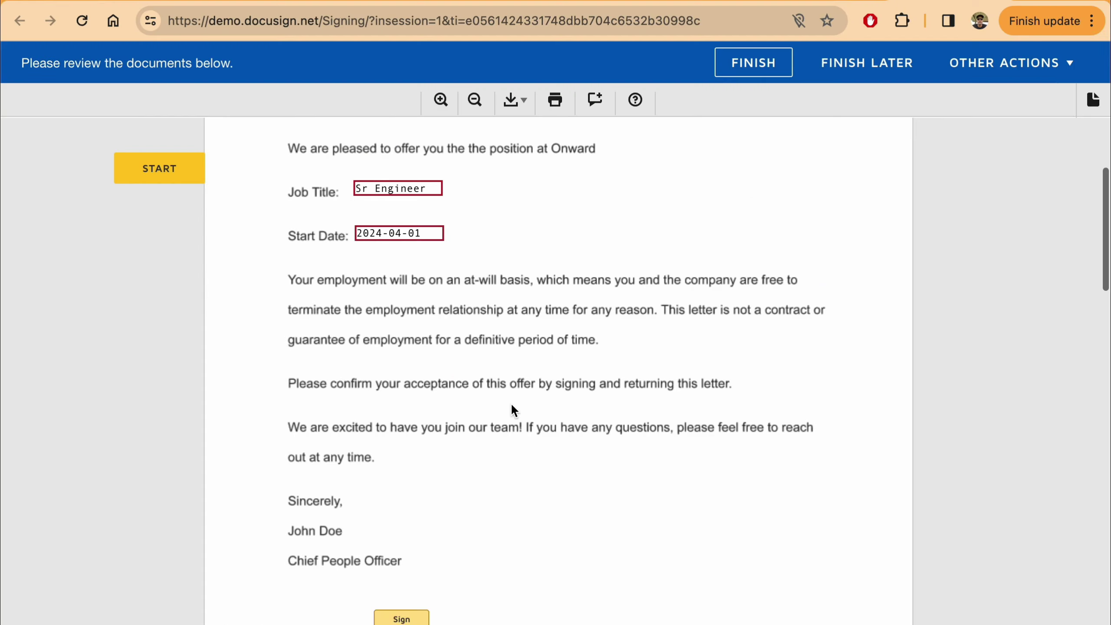
scroll(512, 406, up, 2)
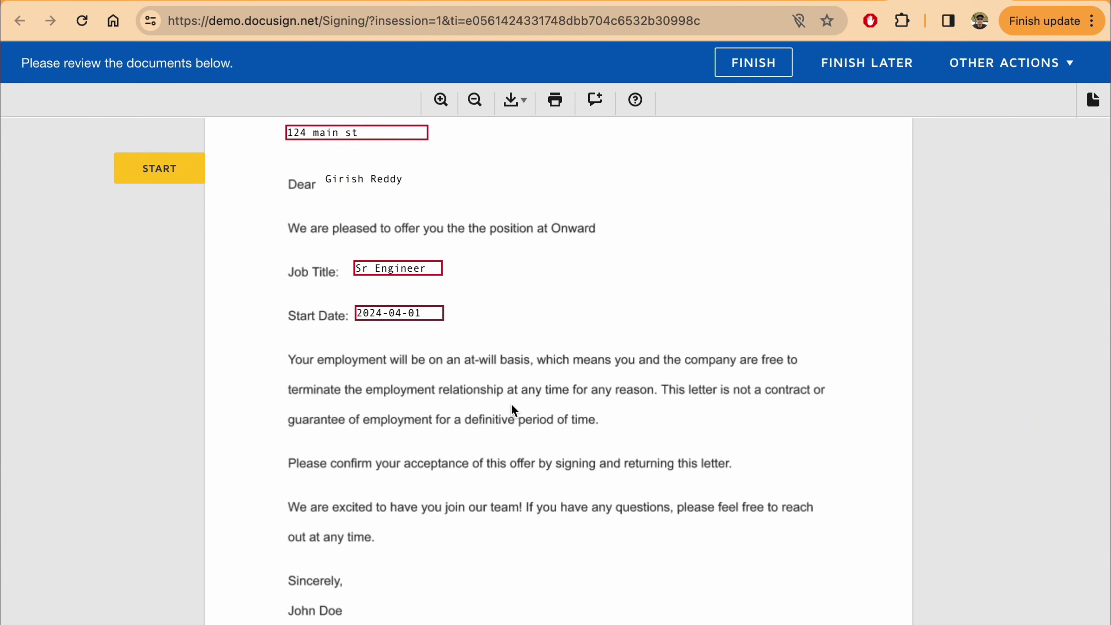
scroll(512, 406, down, 6)
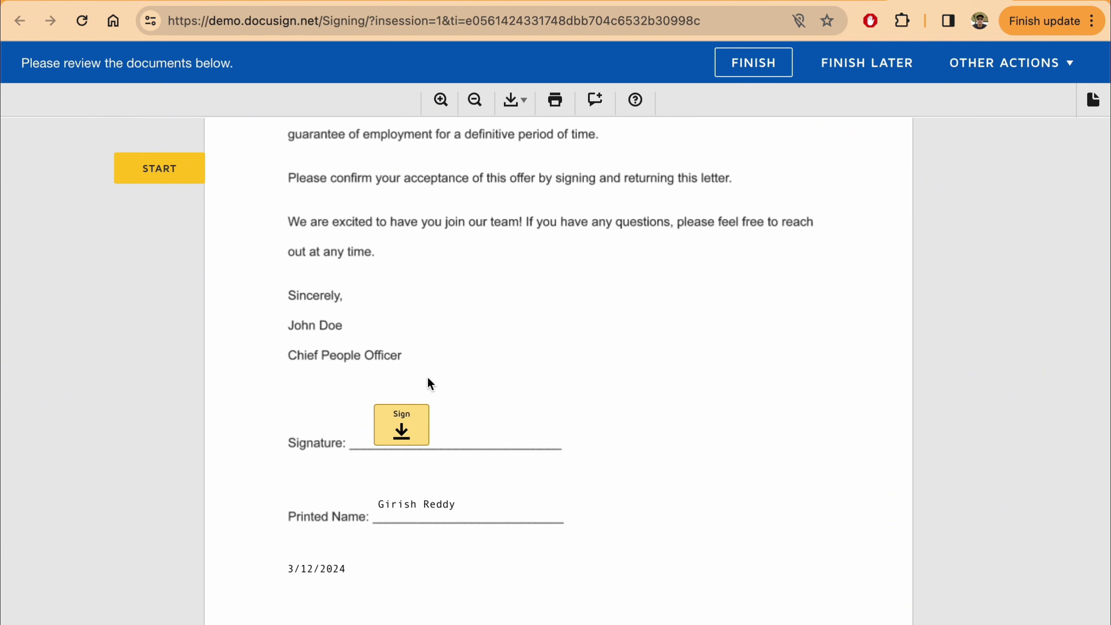
click(402, 426)
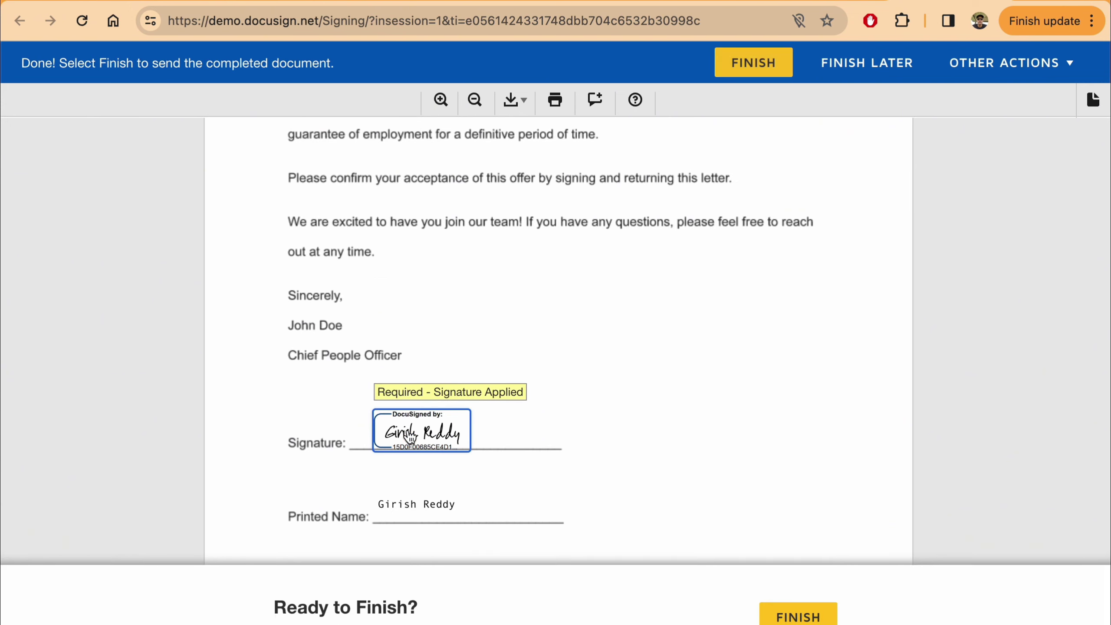
click(815, 610)
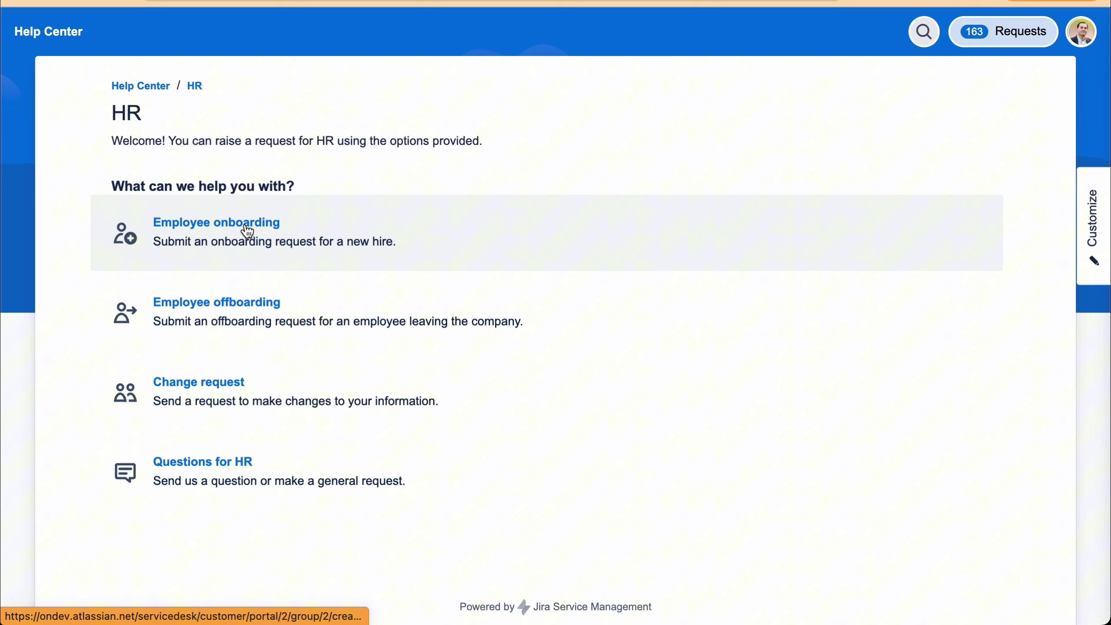
- Start an Employee onboarding request with Summary 'New Hire onboarding' and the new hire's first and last names
click(247, 230)
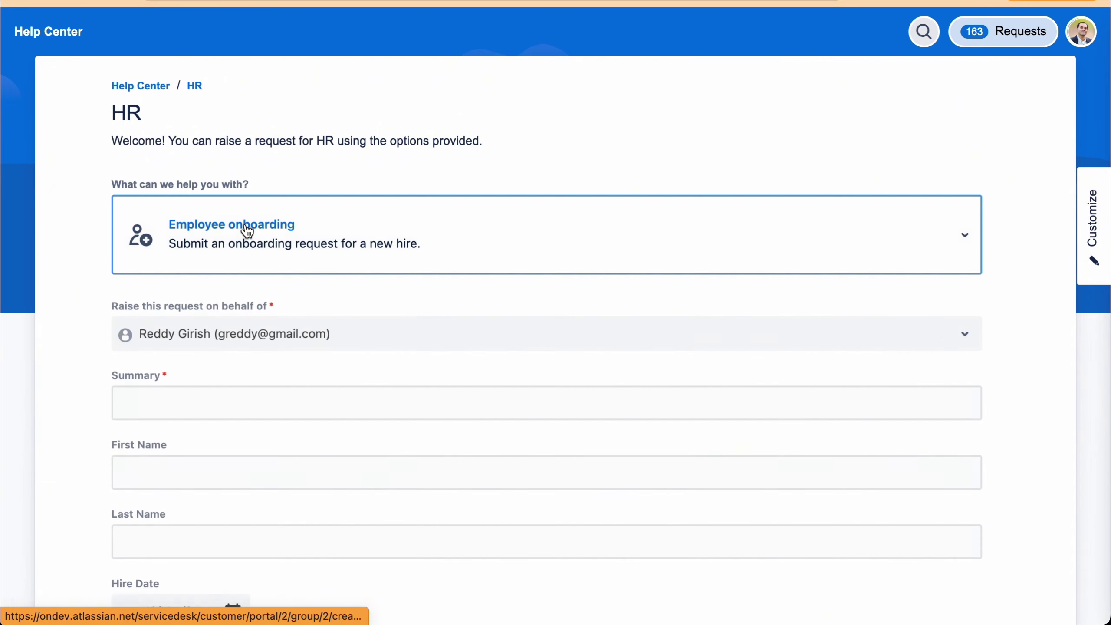
click(192, 408)
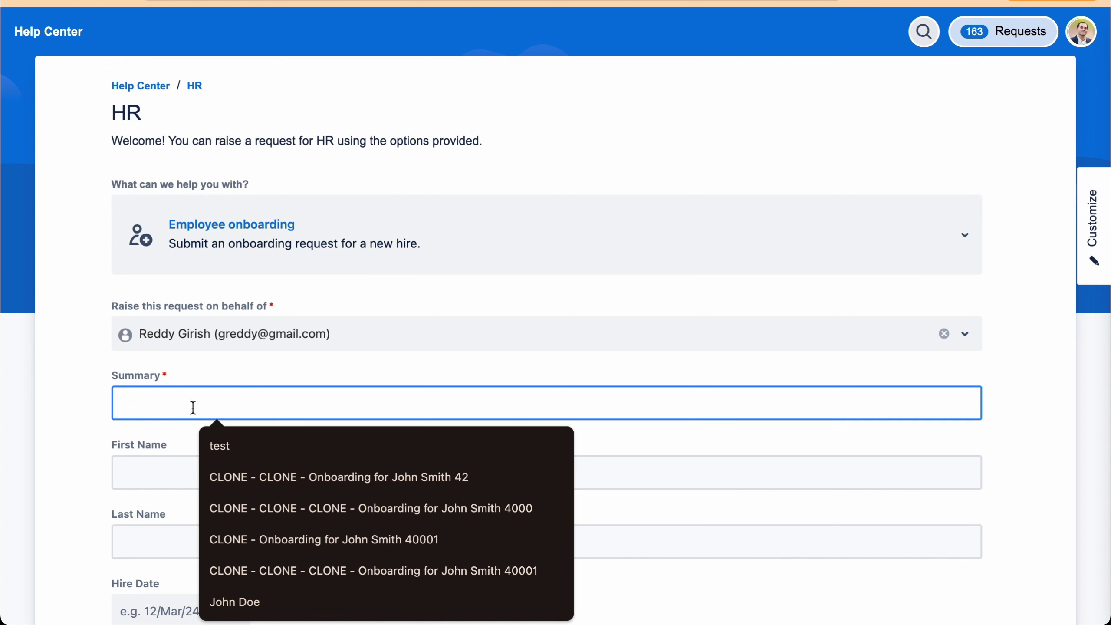
text(New Hire on)
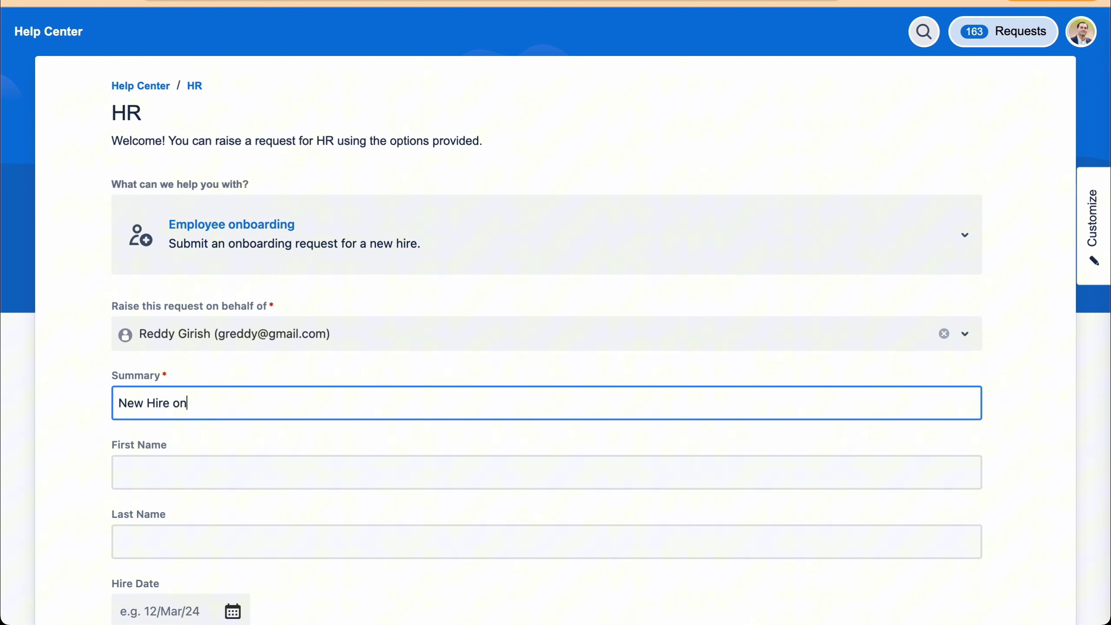
text(boarding)
key(Tab)
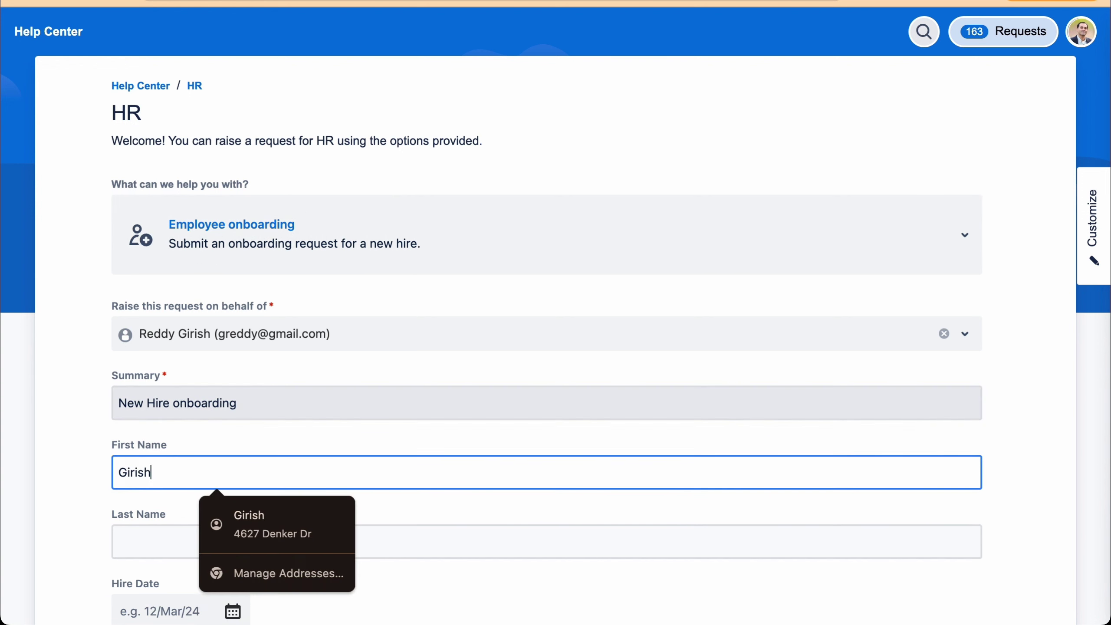
key(Tab)
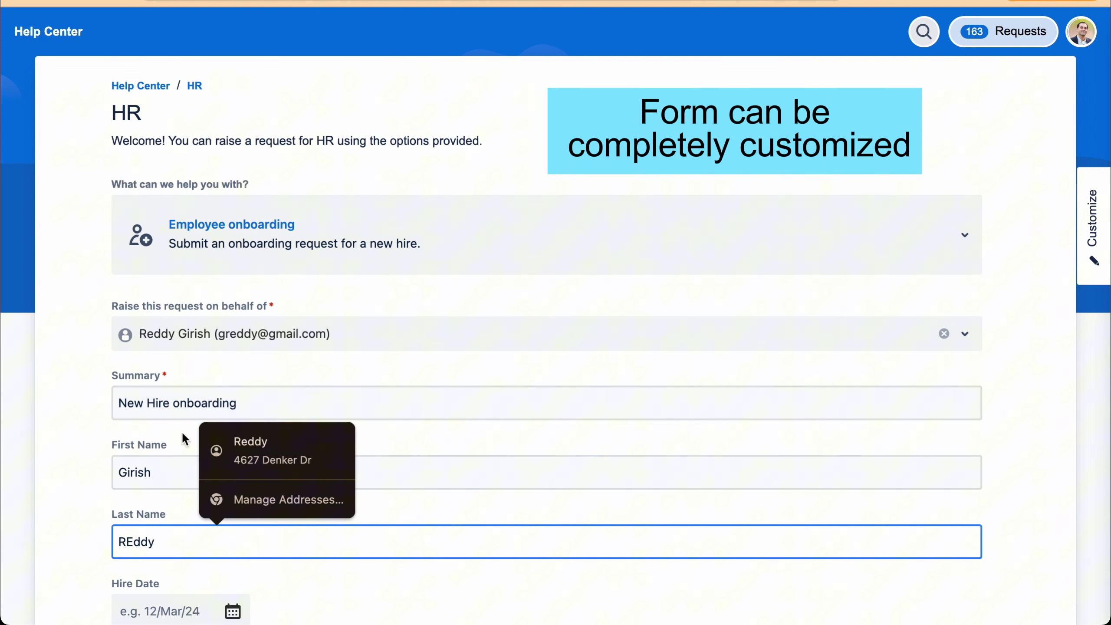
- Set the Hire Date to 1/Apr/24
scroll(232, 481, down, 4)
click(233, 447)
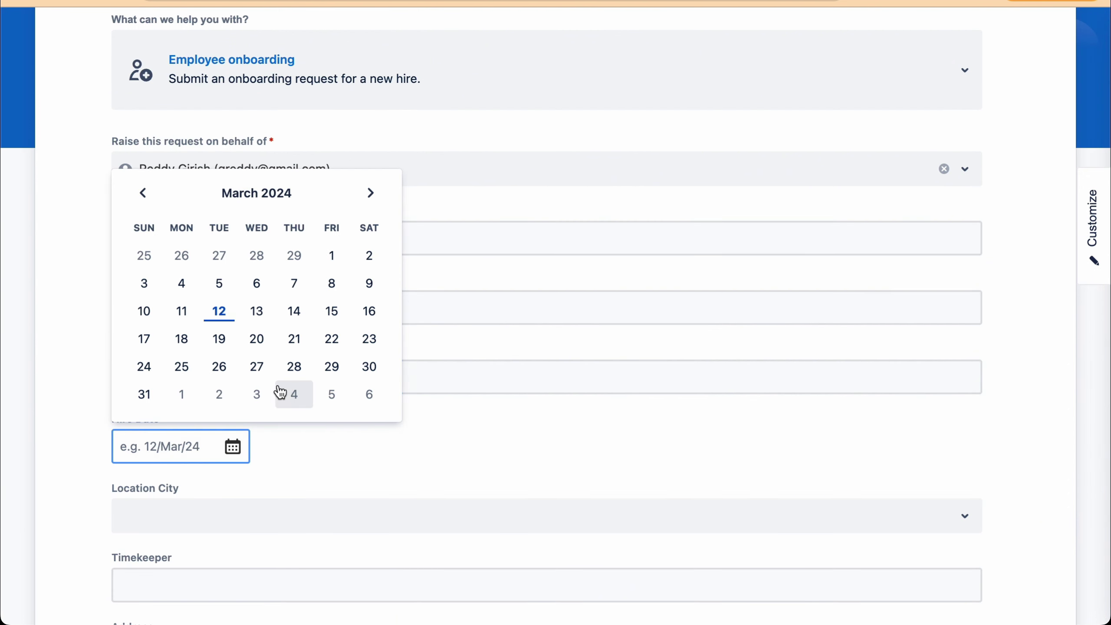
click(183, 395)
click(281, 459)
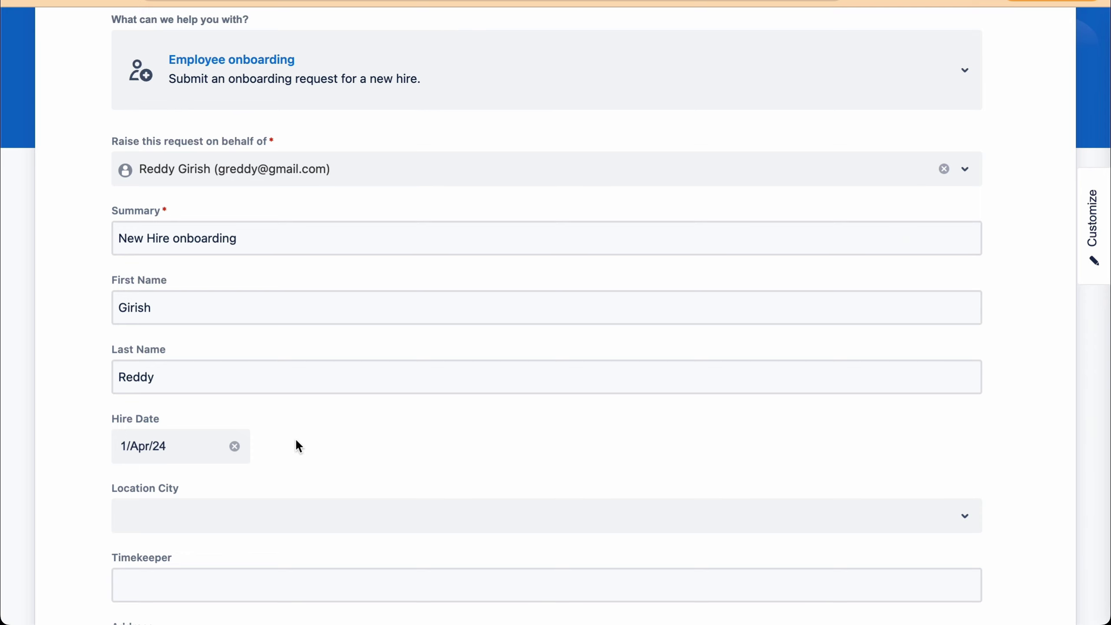
scroll(296, 442, down, 20)
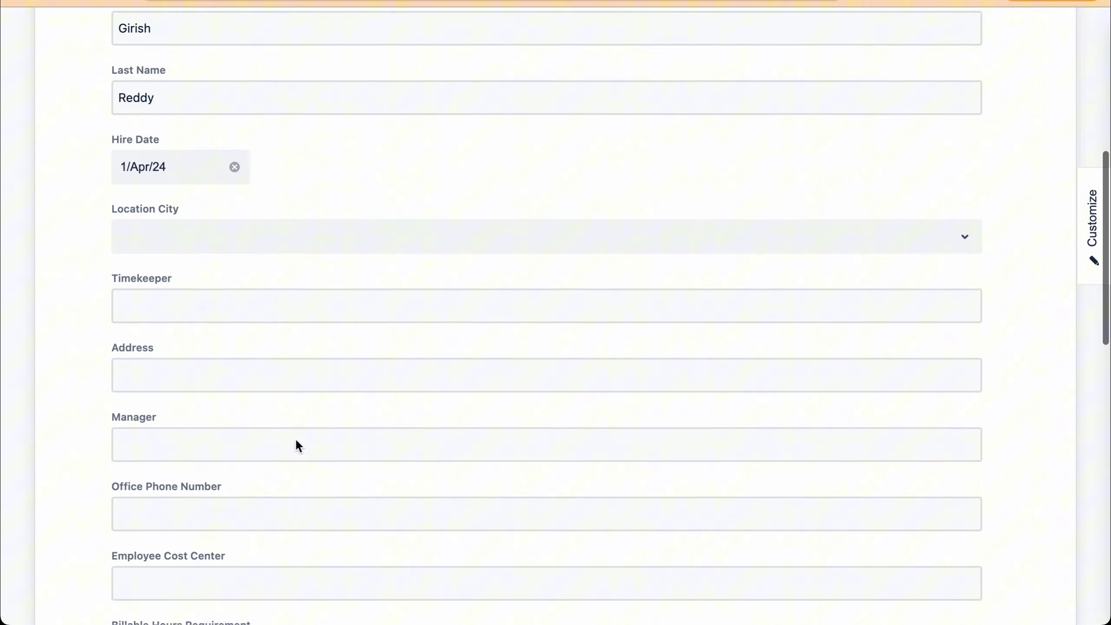
- Send the onboarding request and reopen the SAP SuccessFactors Onboarding Flow editor
click(136, 522)
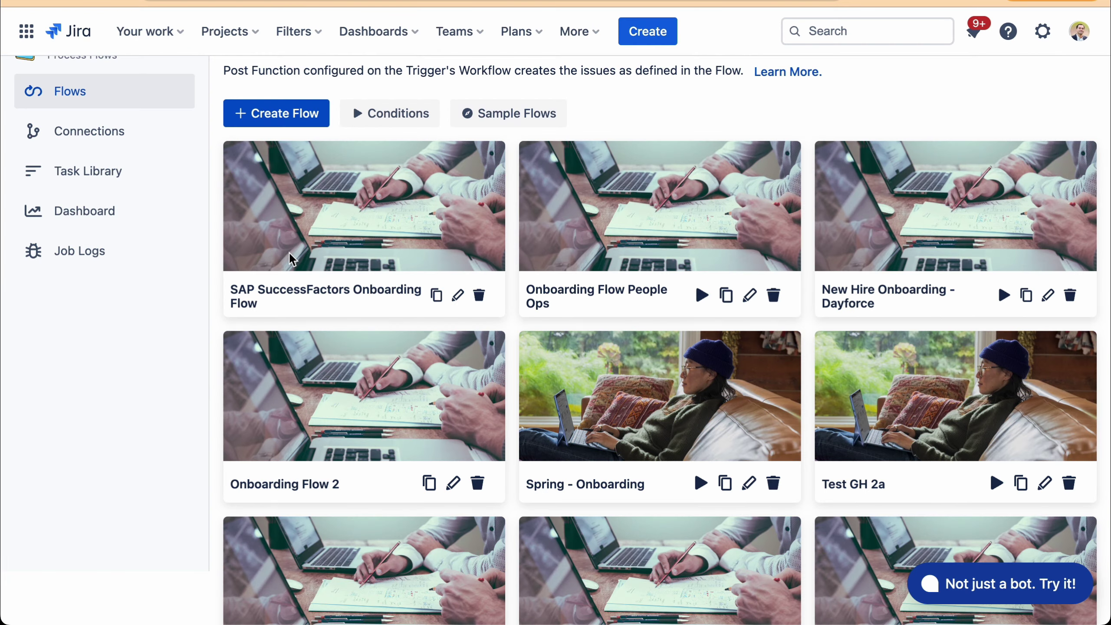
click(456, 298)
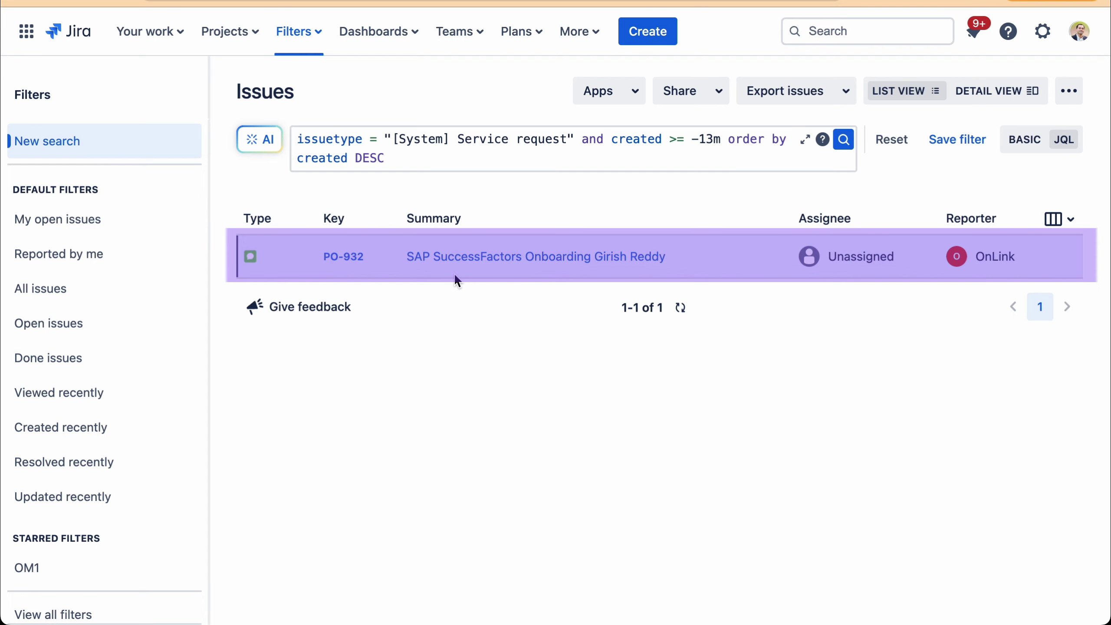
- Open onboarding issue PO-932 and scroll down to its linked issues
click(459, 260)
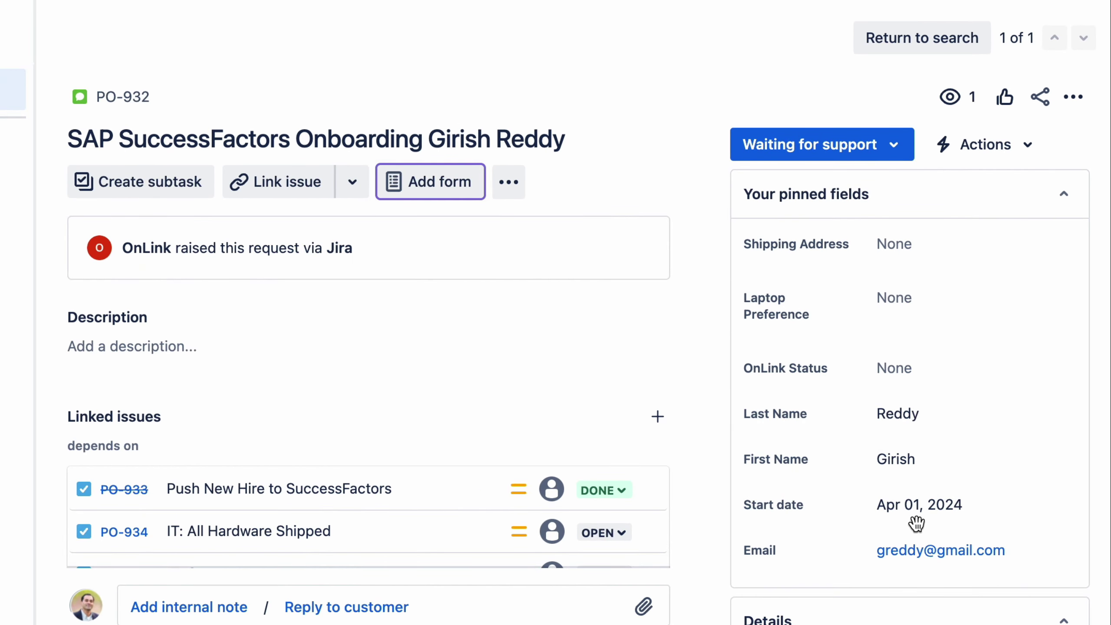
scroll(504, 403, down, 2)
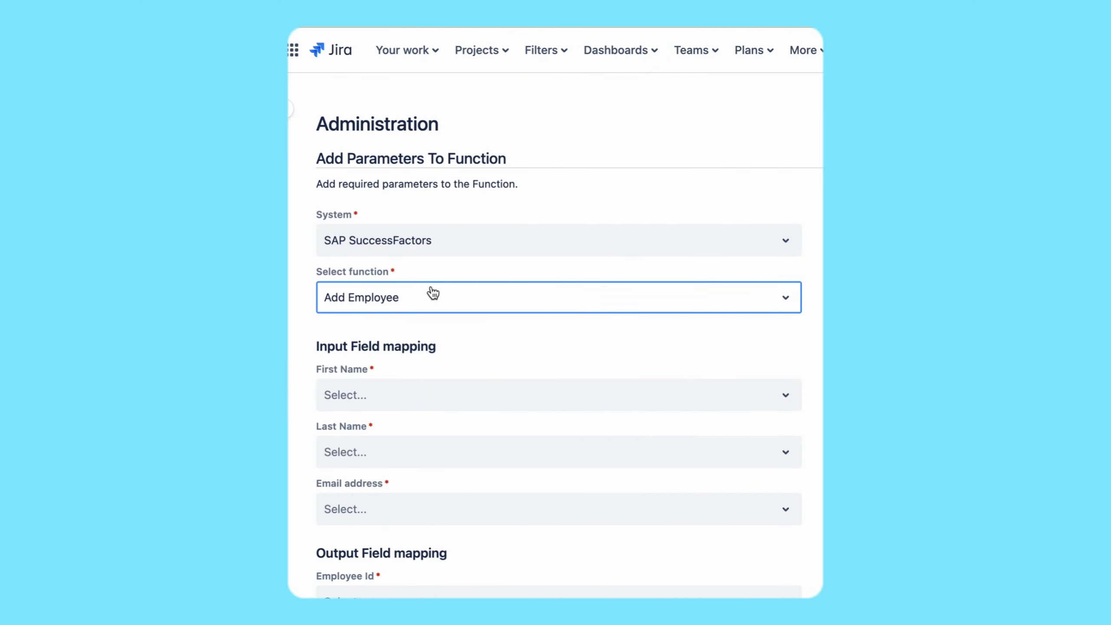
- Keep Add Employee as the SuccessFactors function and scroll down the page
click(432, 294)
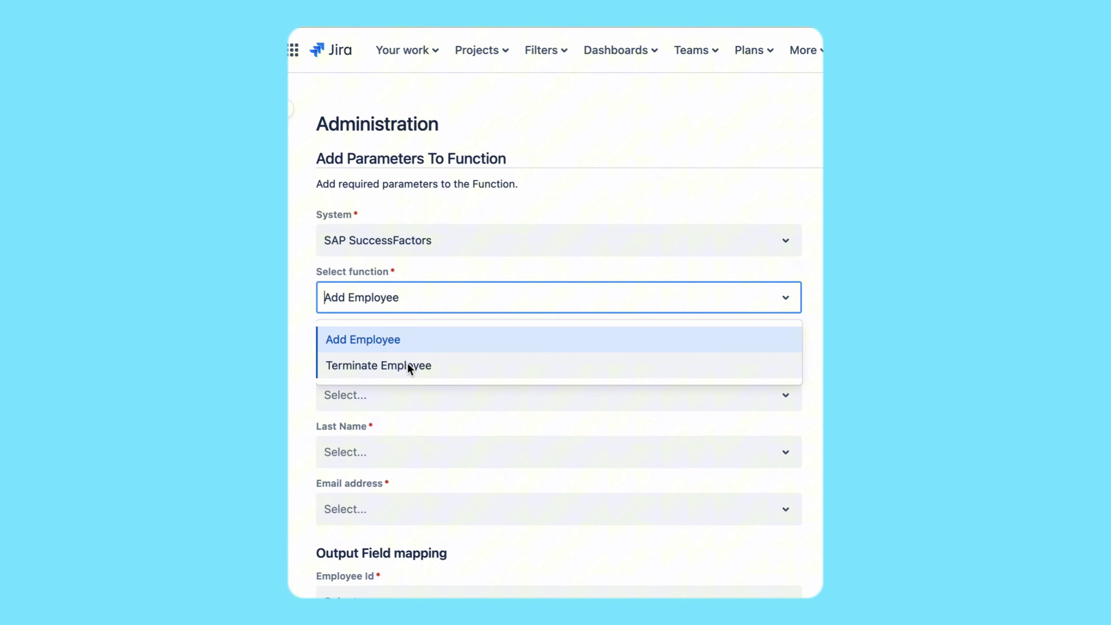
click(363, 339)
scroll(401, 378, down, 1)
scroll(401, 377, down, 1)
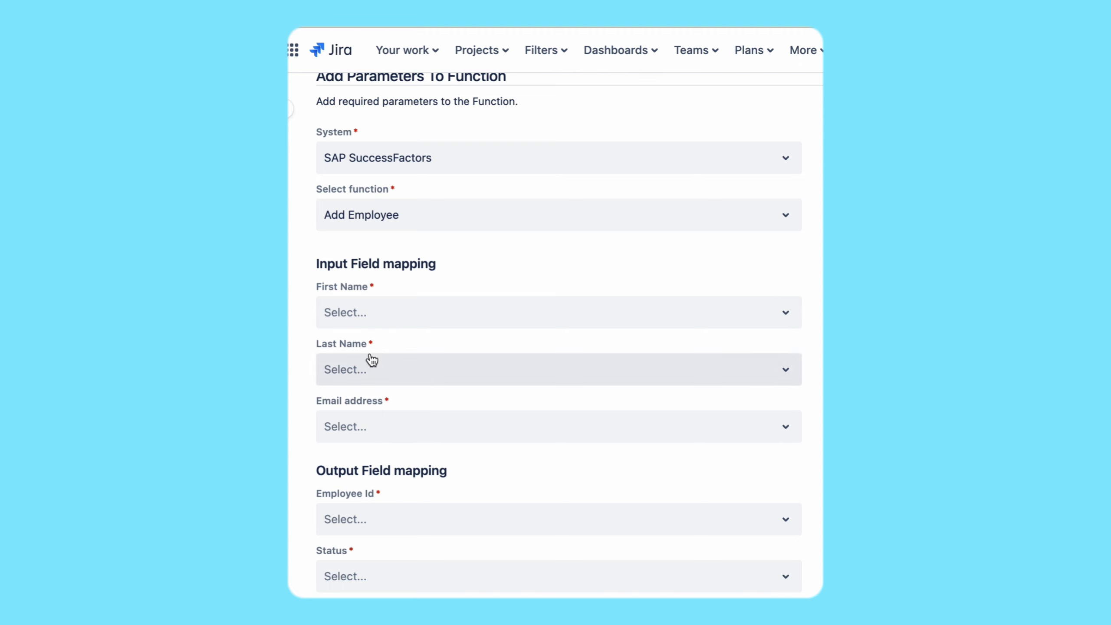
scroll(369, 360, down, 2)
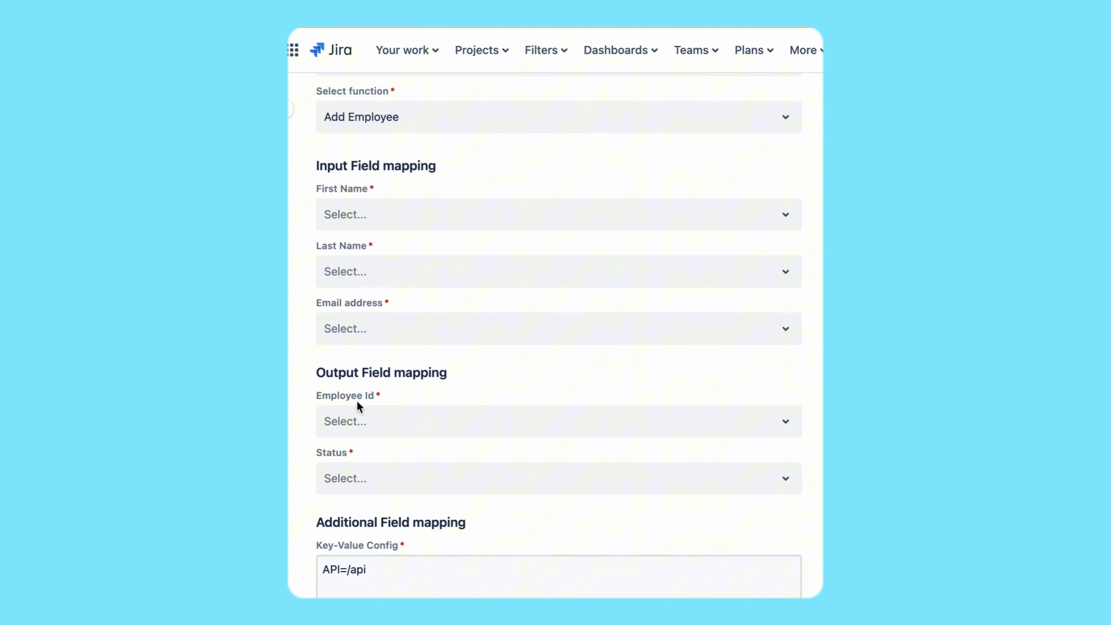
scroll(372, 437, down, 1)
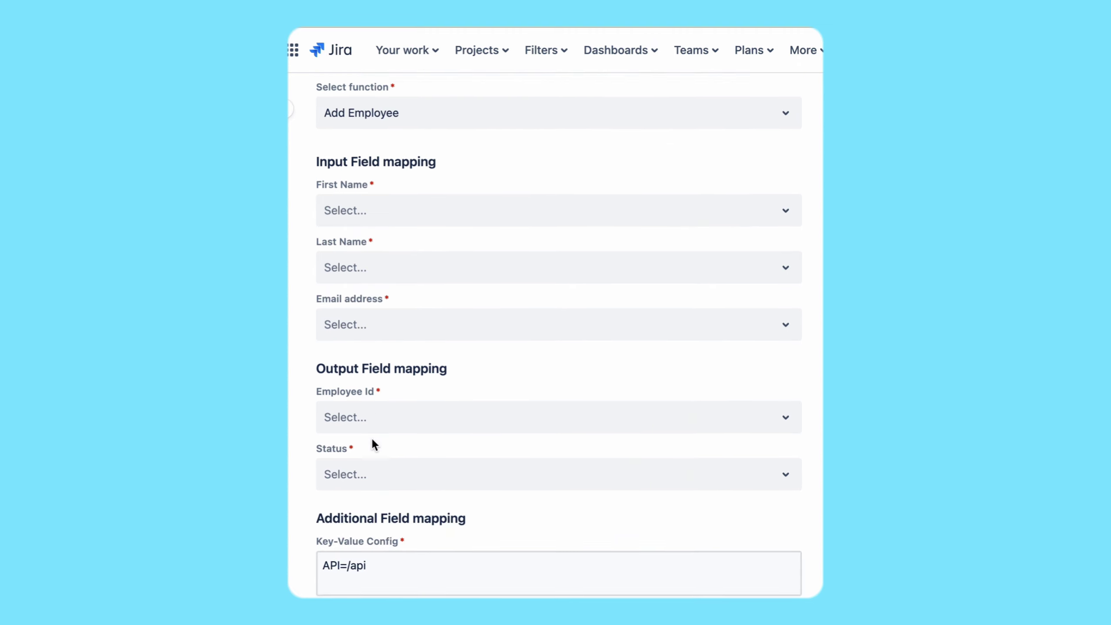
scroll(371, 436, down, 1)
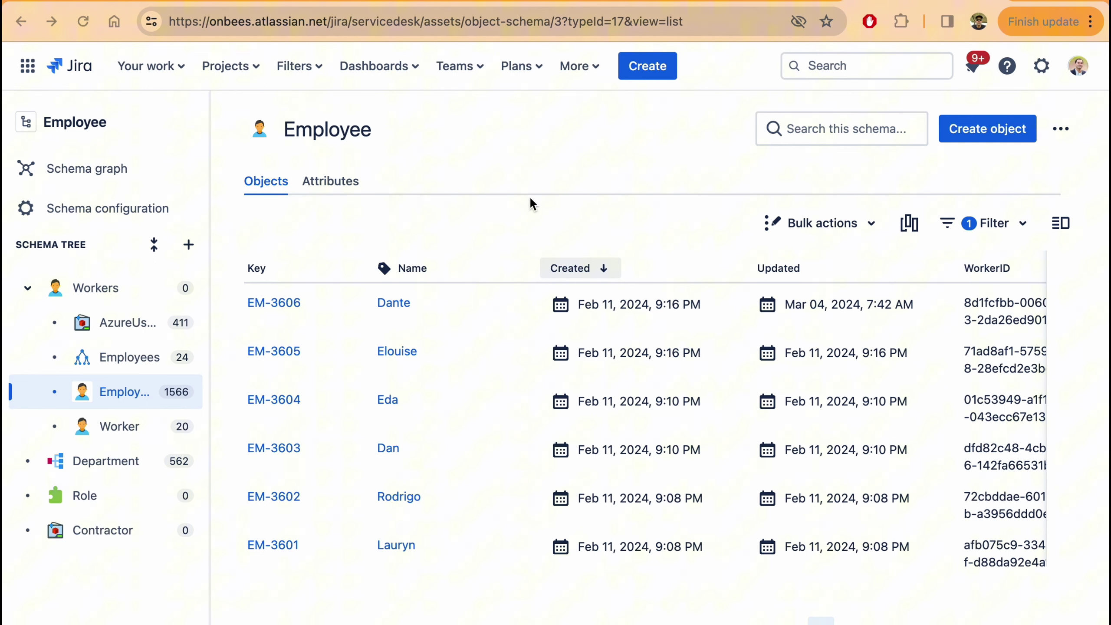
- Go to Assets, open the Employee schema and select the Employee object type
click(578, 65)
click(586, 99)
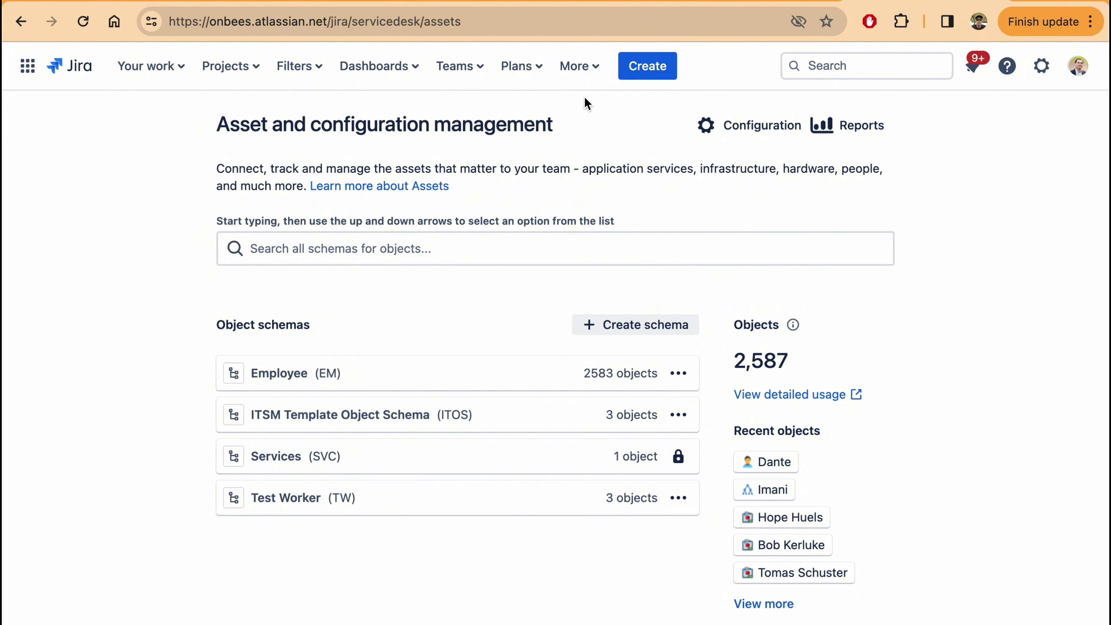
click(288, 372)
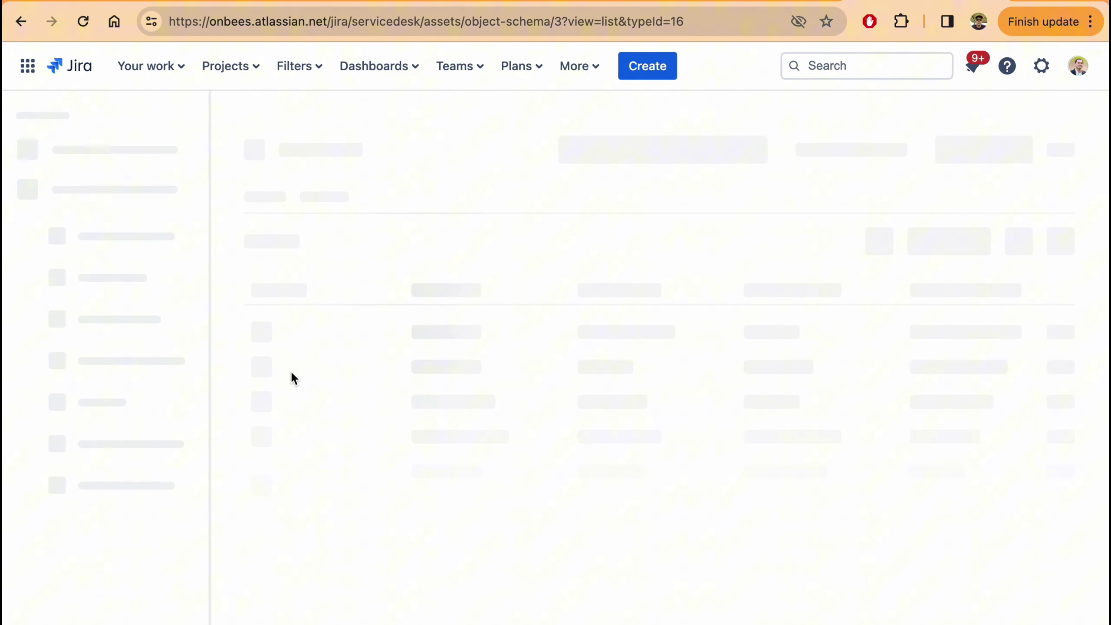
click(109, 396)
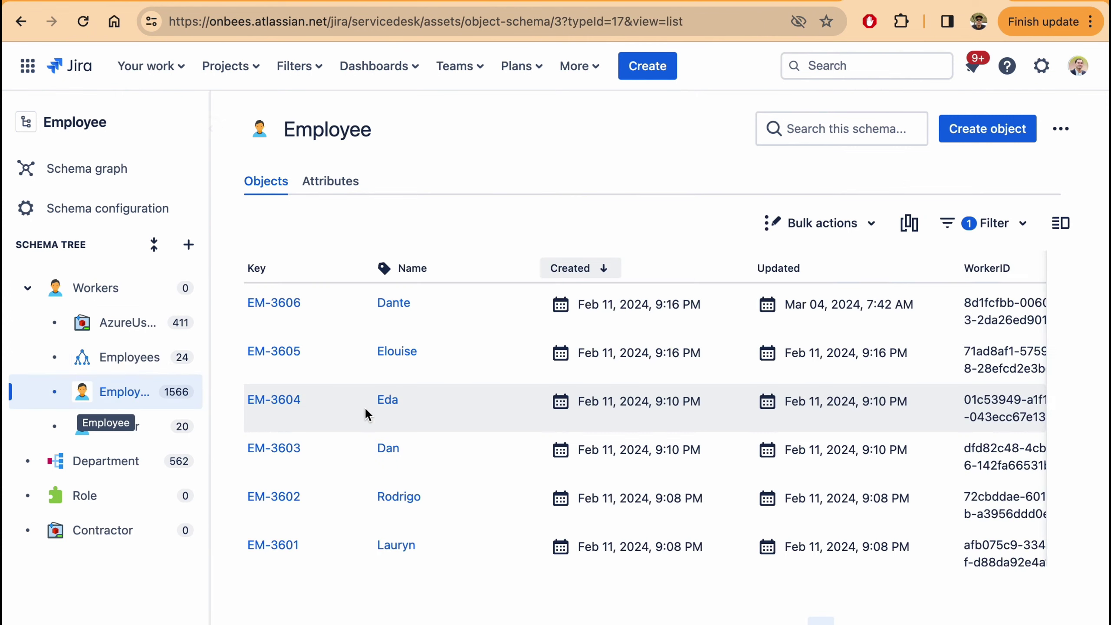
- Browse Employee's attributes from Firstname and Lastname down to WorkerID, JiraUser and EmployeeEmailAddress
click(319, 191)
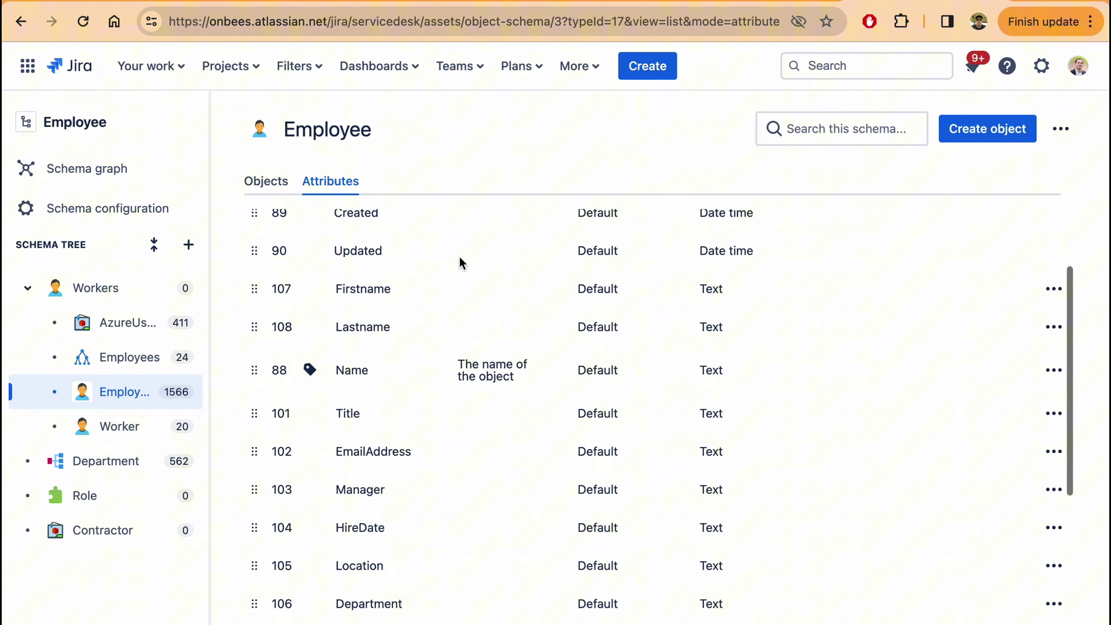
scroll(458, 255, down, 3)
scroll(458, 256, down, 2)
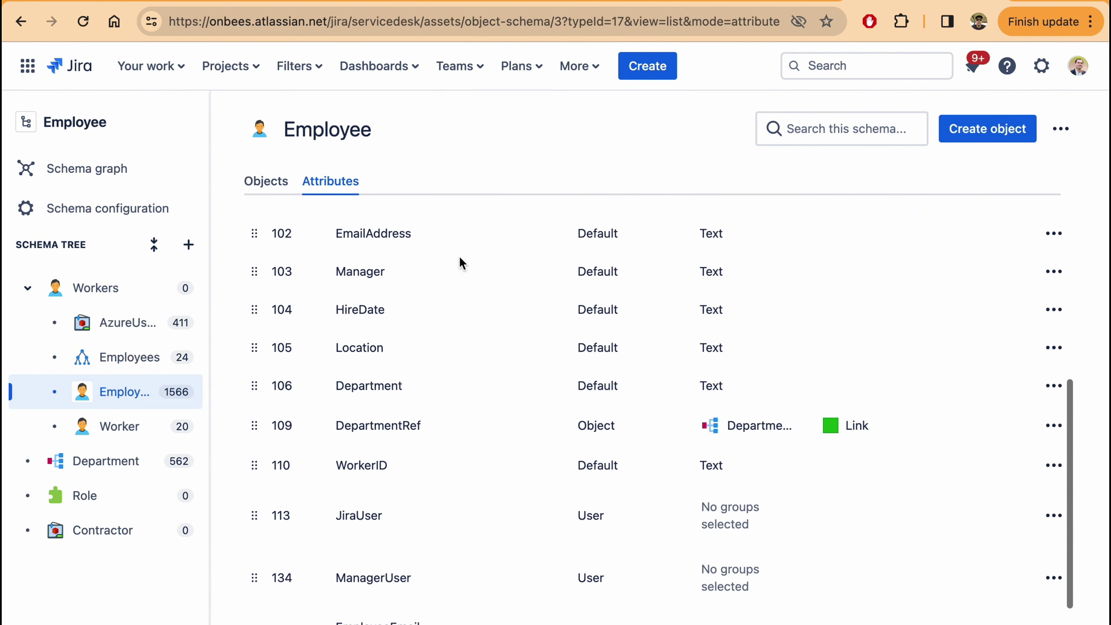
scroll(459, 255, up, 3)
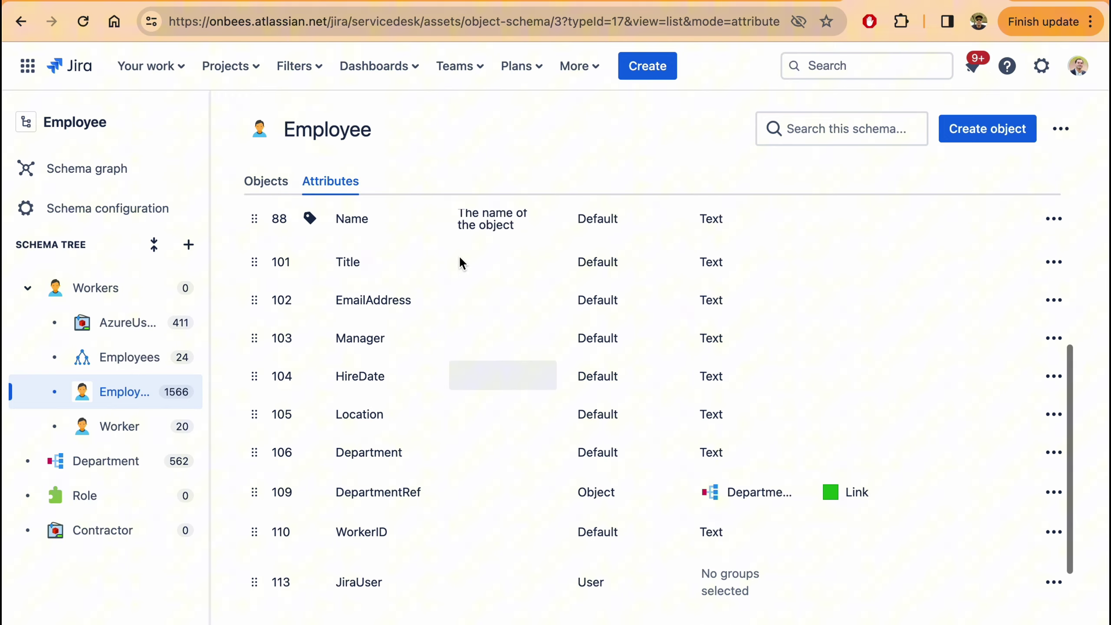
scroll(458, 261, up, 1)
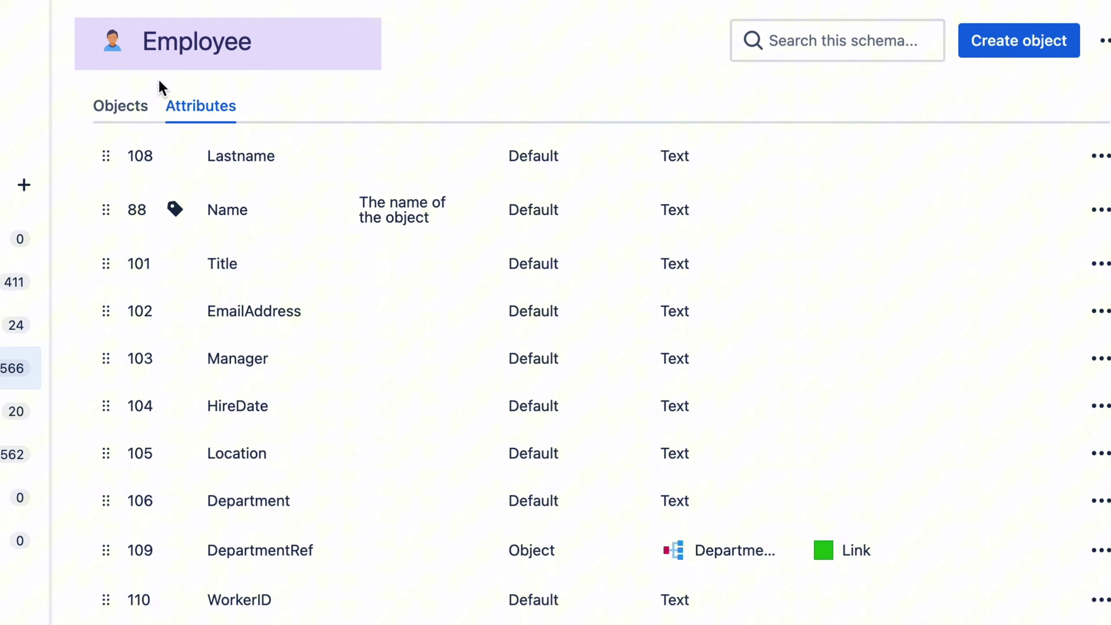
scroll(375, 313, down, 2)
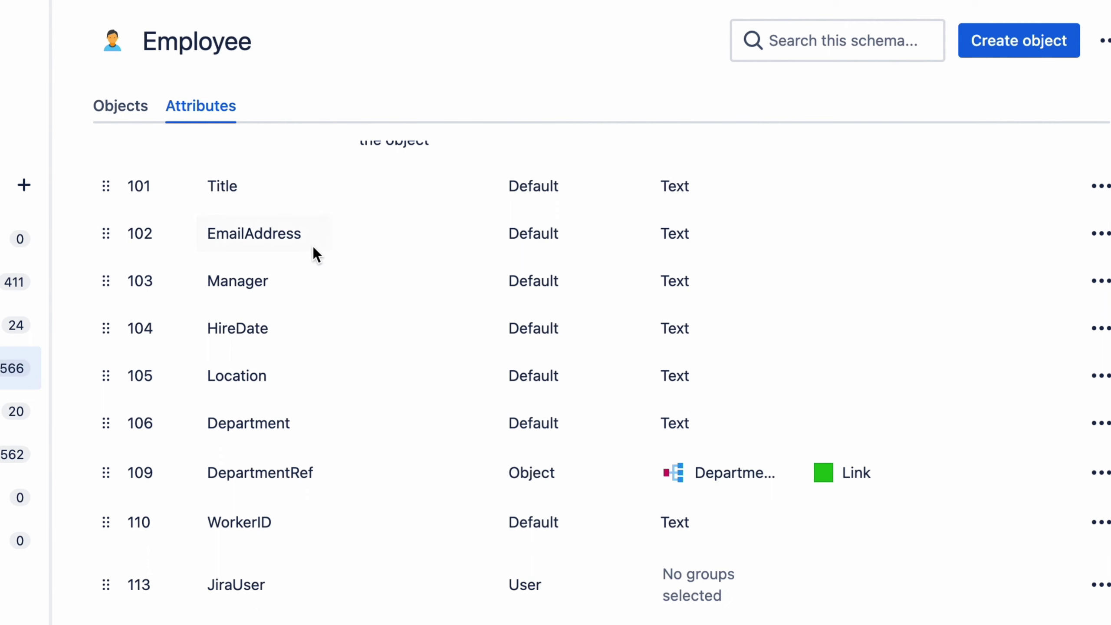
scroll(309, 239, down, 1)
scroll(309, 239, down, 1)
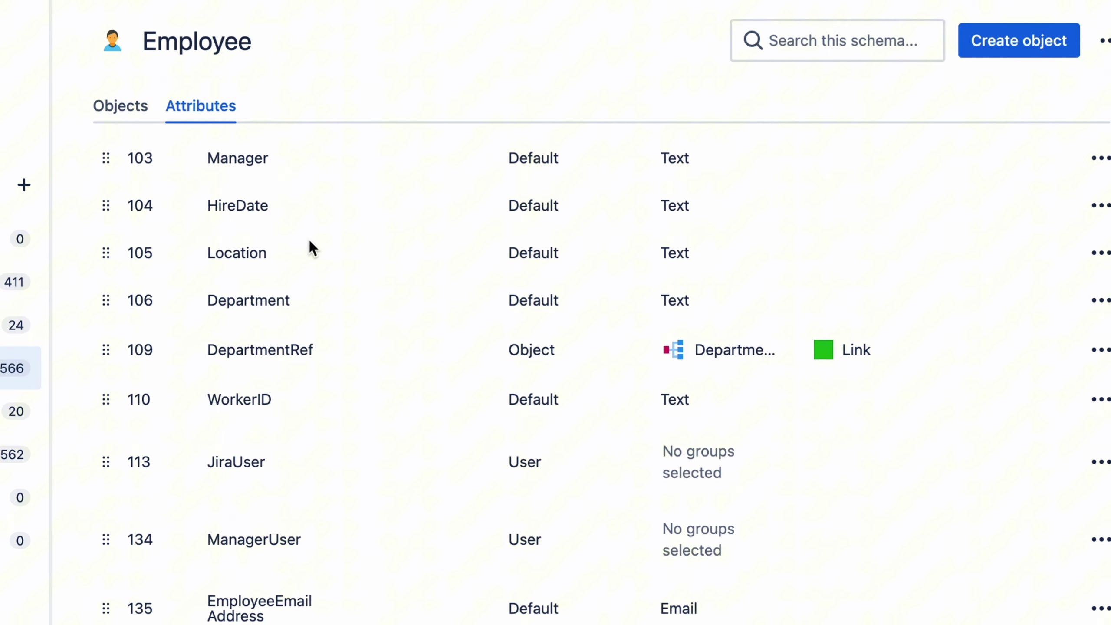
- List the Employee schema's imports (AsureImport, Contractors, DemoEmployees, EmployeesConfig) after previewing import types
click(85, 212)
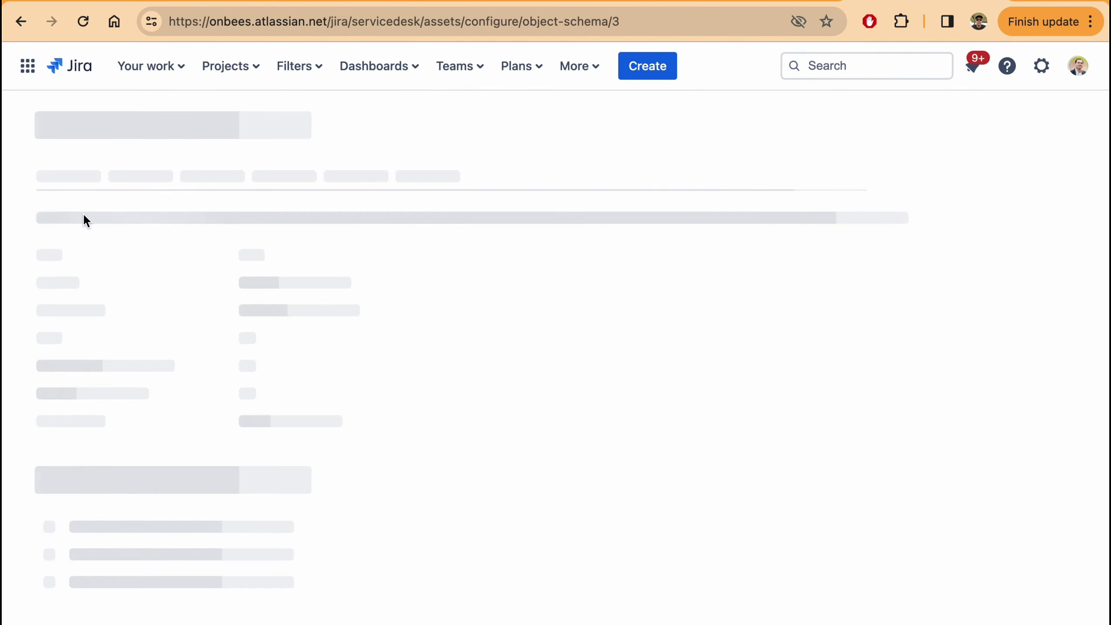
click(319, 222)
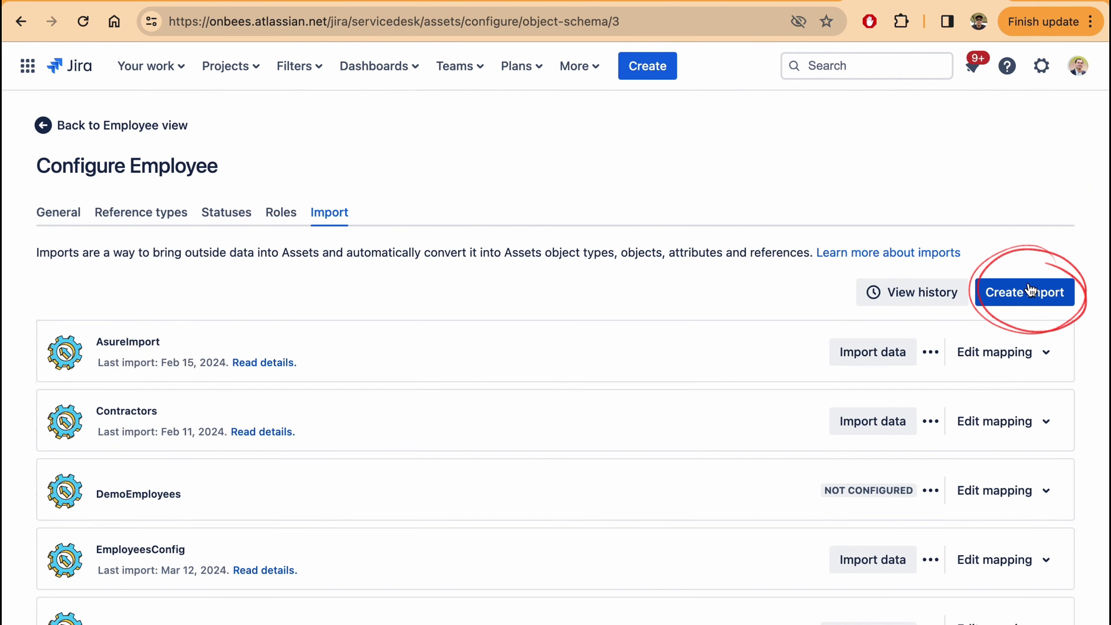
click(1025, 292)
scroll(569, 282, down, 5)
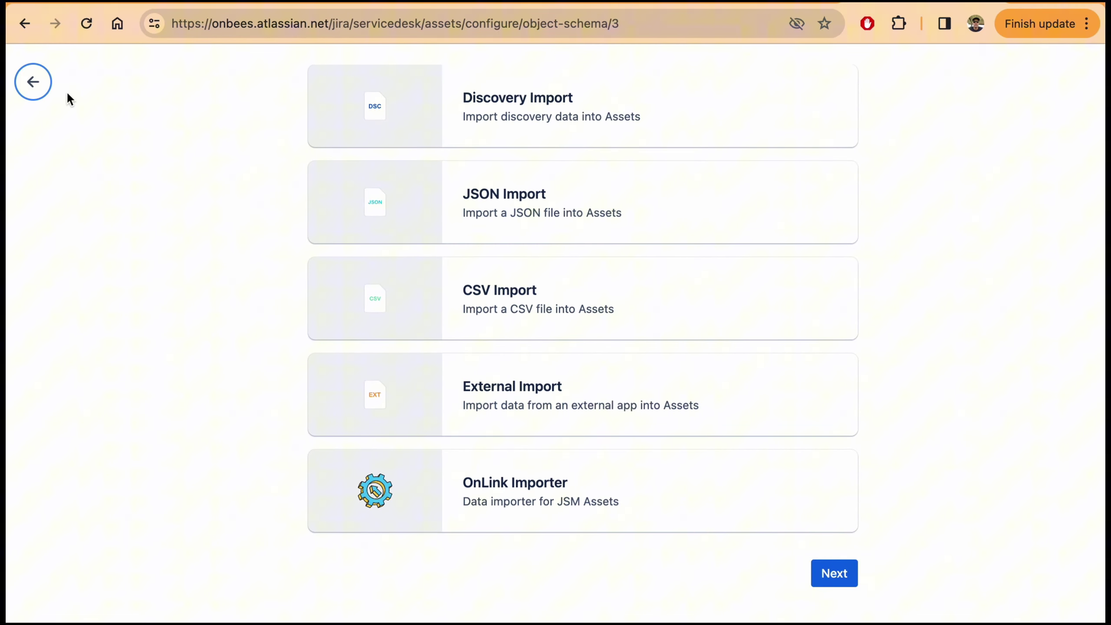
click(33, 82)
scroll(345, 256, down, 1)
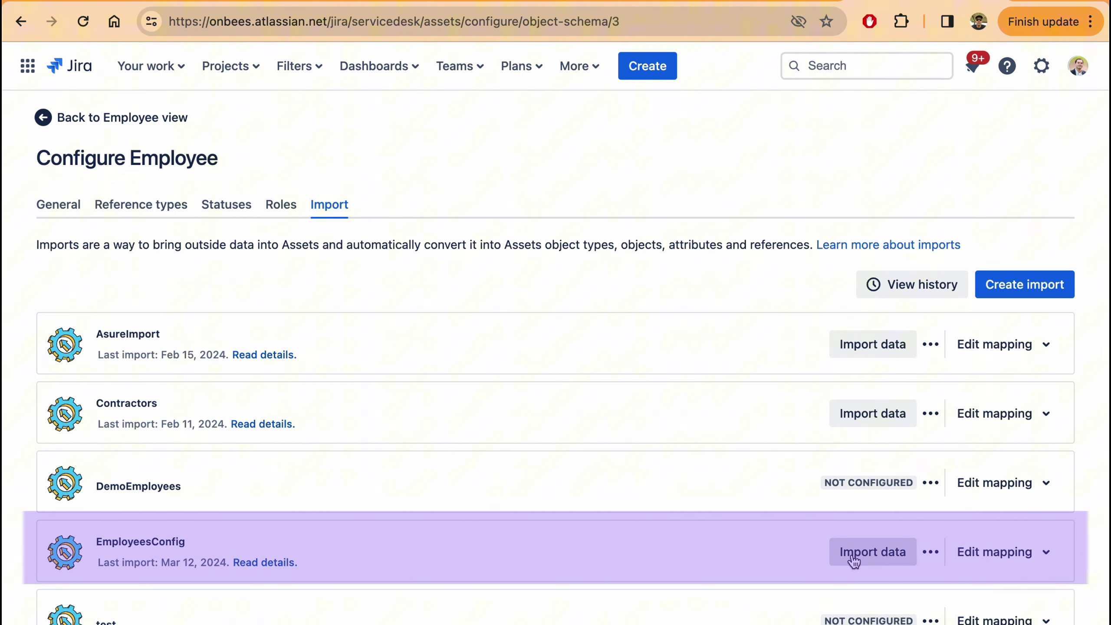
- Expand EmployeesConfig and review the Employees mapping of Worker_ID, First_Name, ManagerEmail to attributes
click(1048, 553)
scroll(746, 412, down, 3)
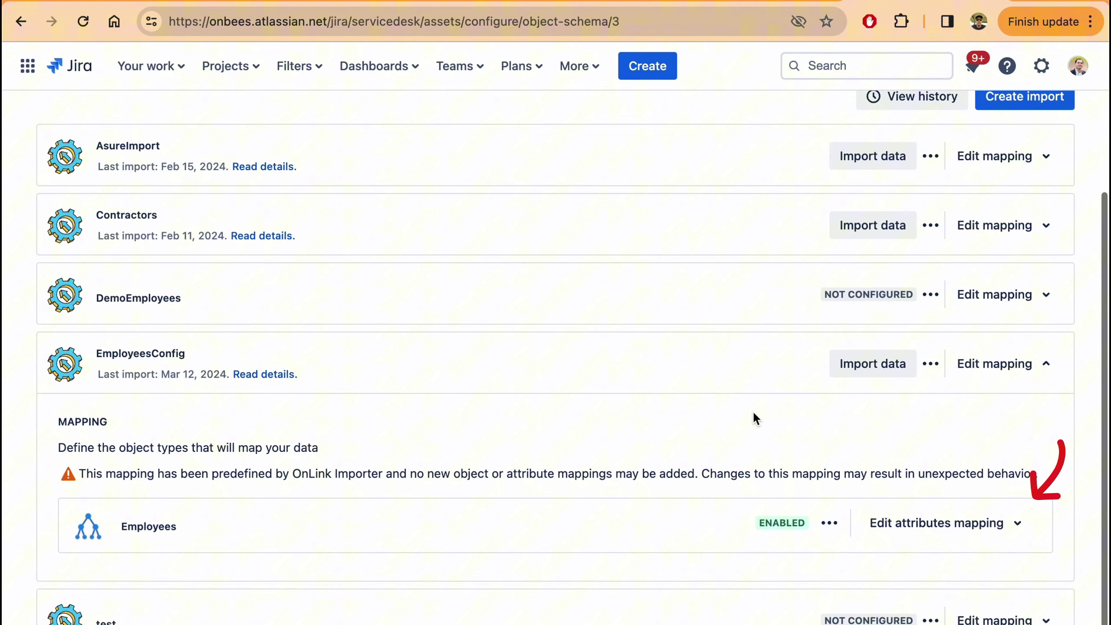
click(970, 524)
scroll(647, 326, down, 8)
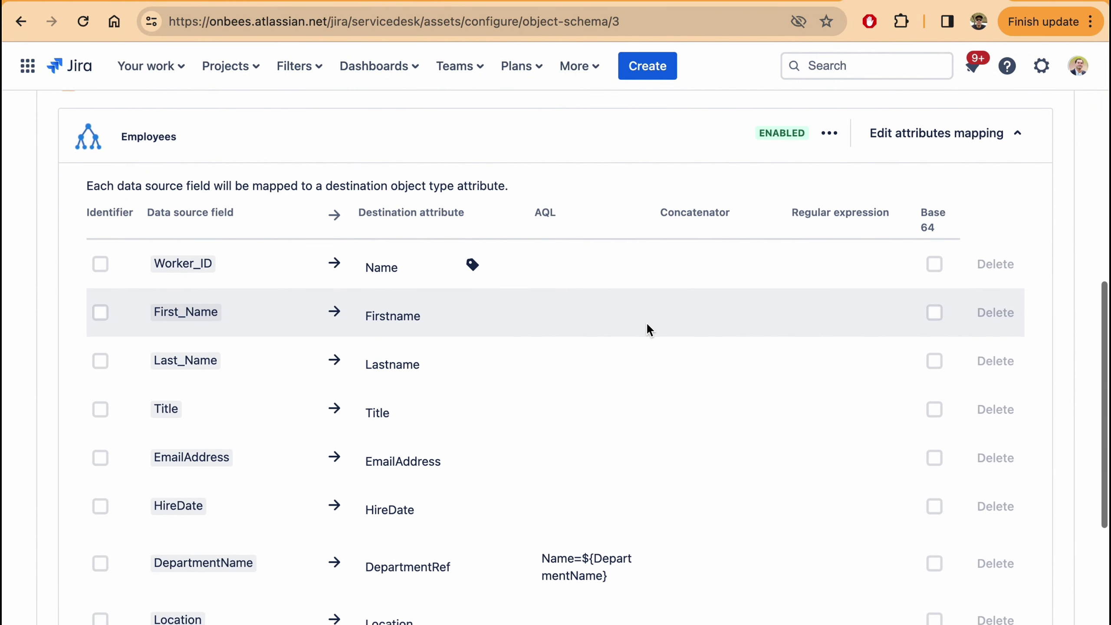
scroll(591, 319, down, 3)
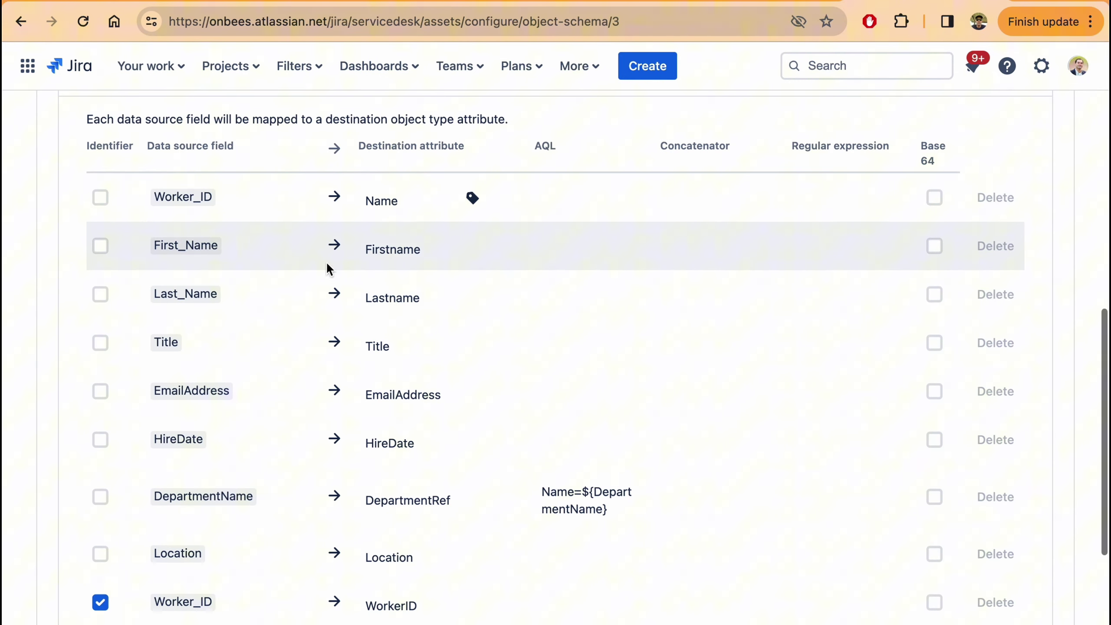
scroll(209, 219, down, 2)
scroll(204, 222, down, 3)
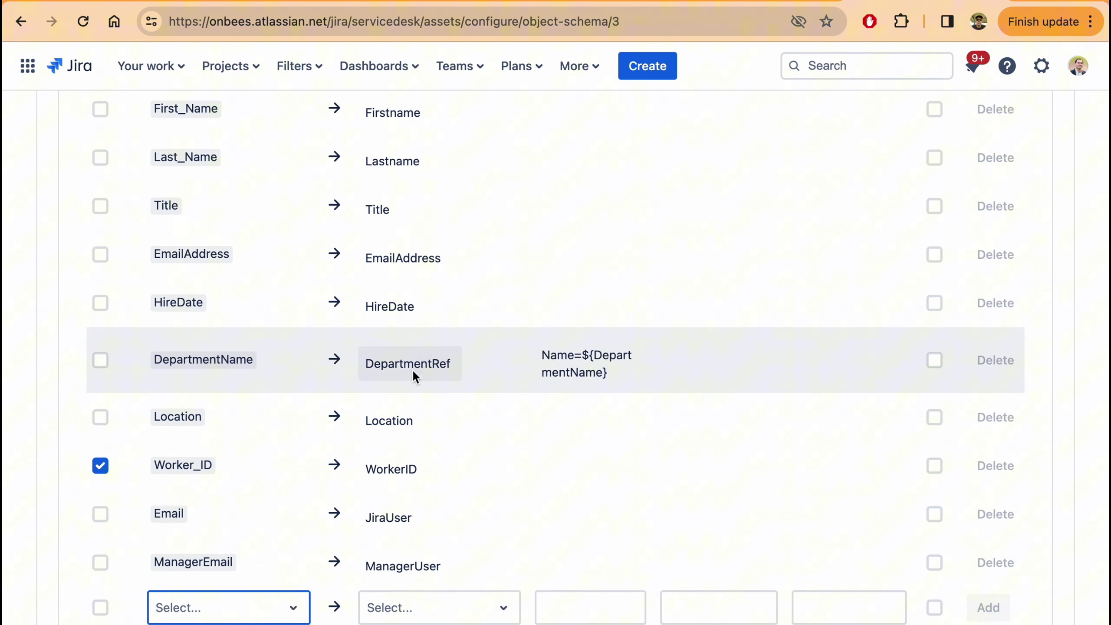
scroll(411, 376, down, 1)
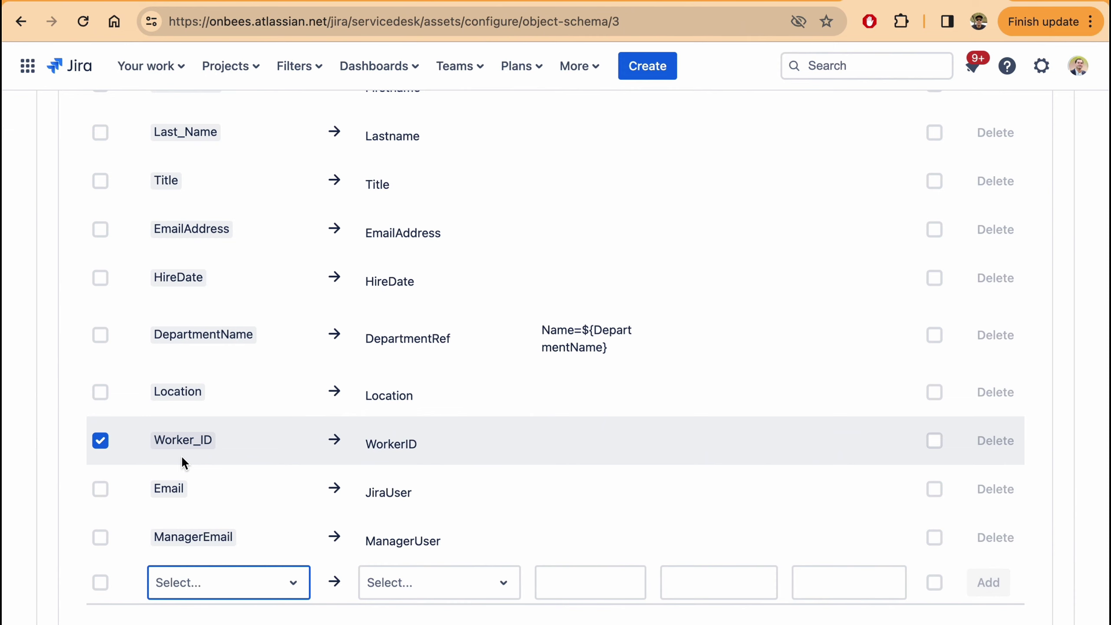
scroll(178, 481, down, 1)
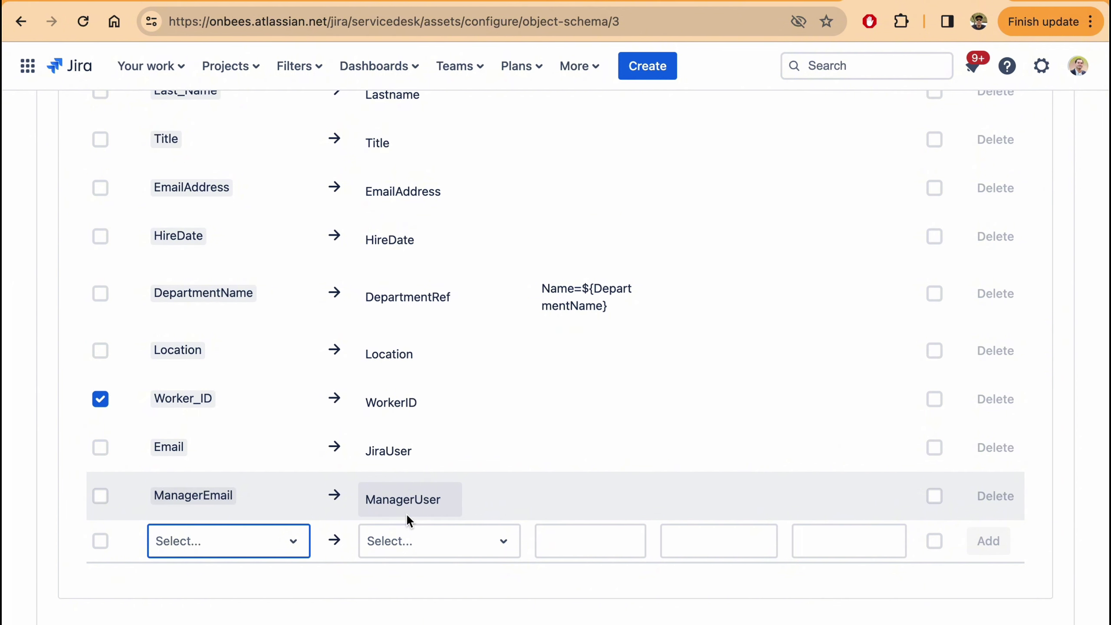
scroll(419, 509, up, 15)
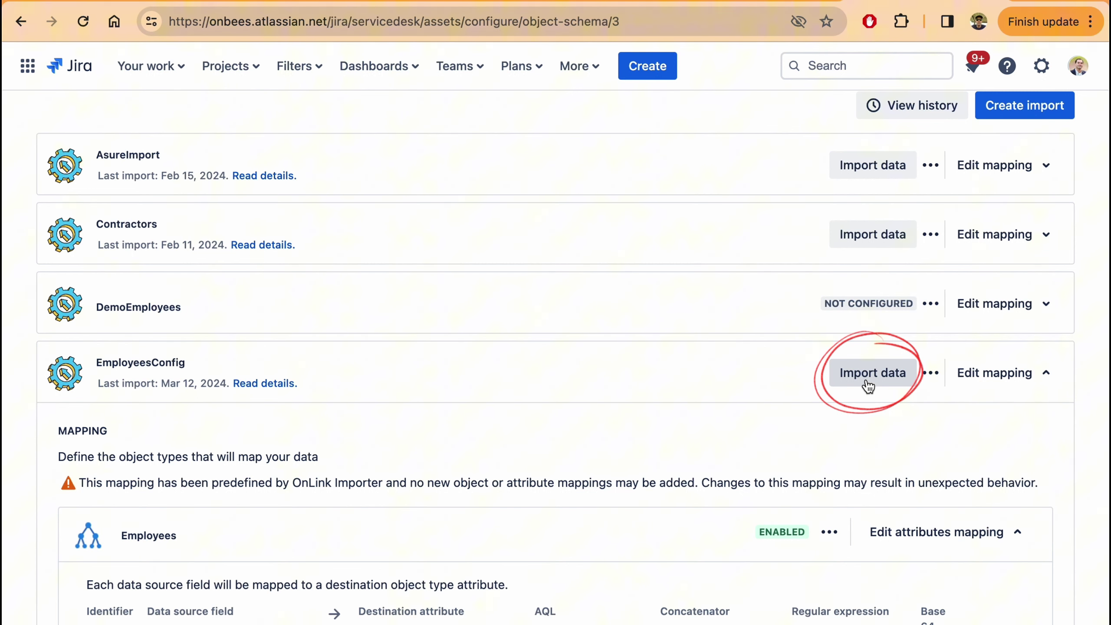
- Run the EmployeesConfig import and go back to the Employee schema view
click(868, 384)
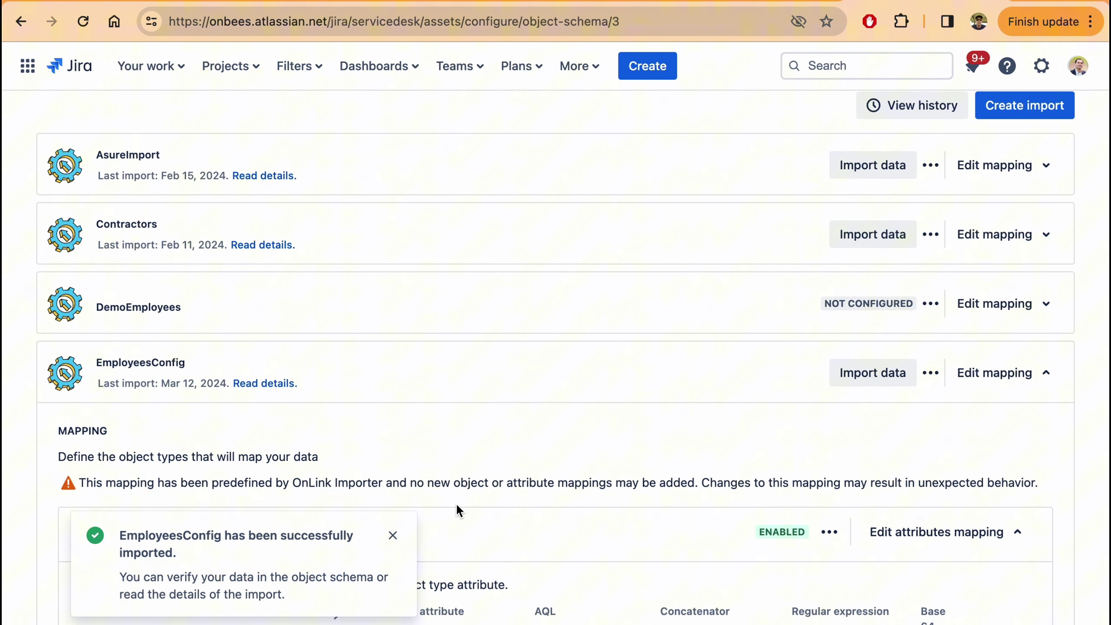
scroll(456, 502, up, 5)
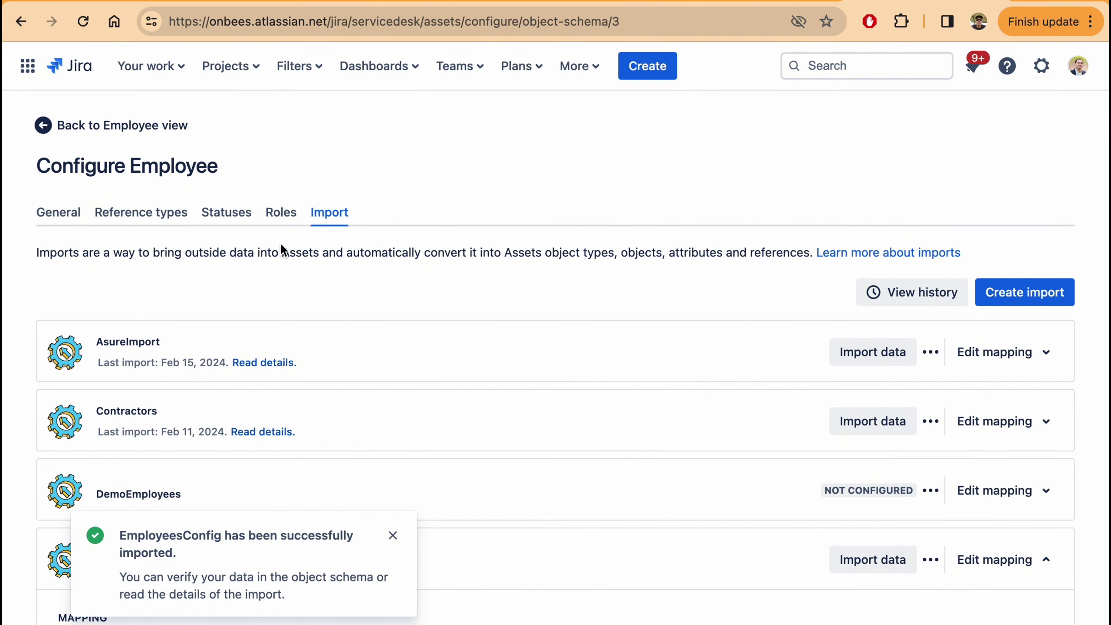
click(134, 127)
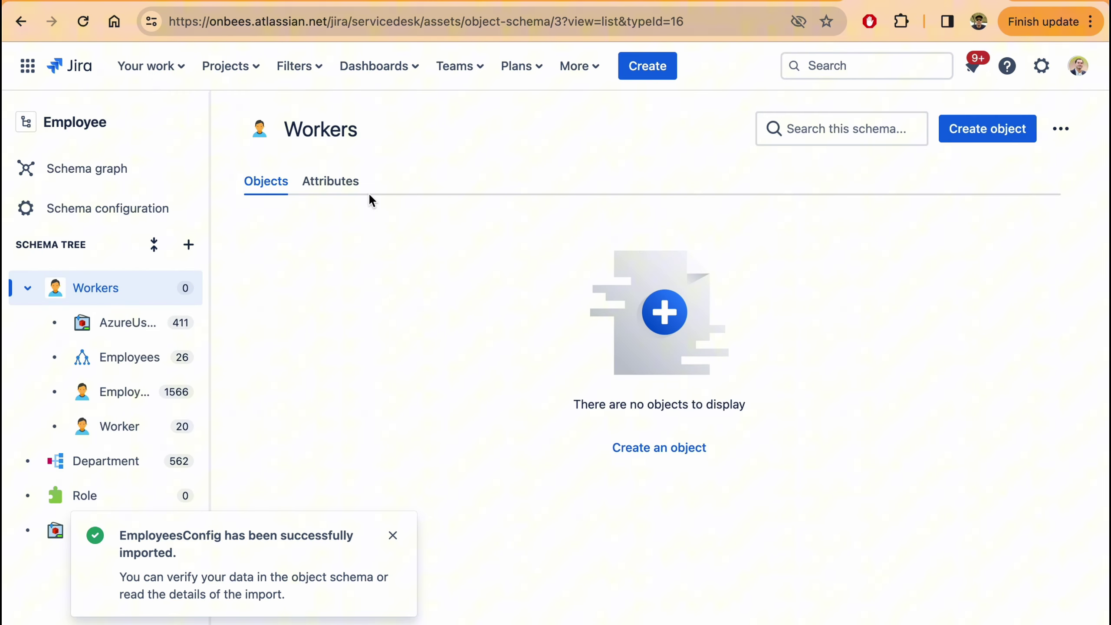
- Show the Employee object records and dismiss the import notification
click(107, 394)
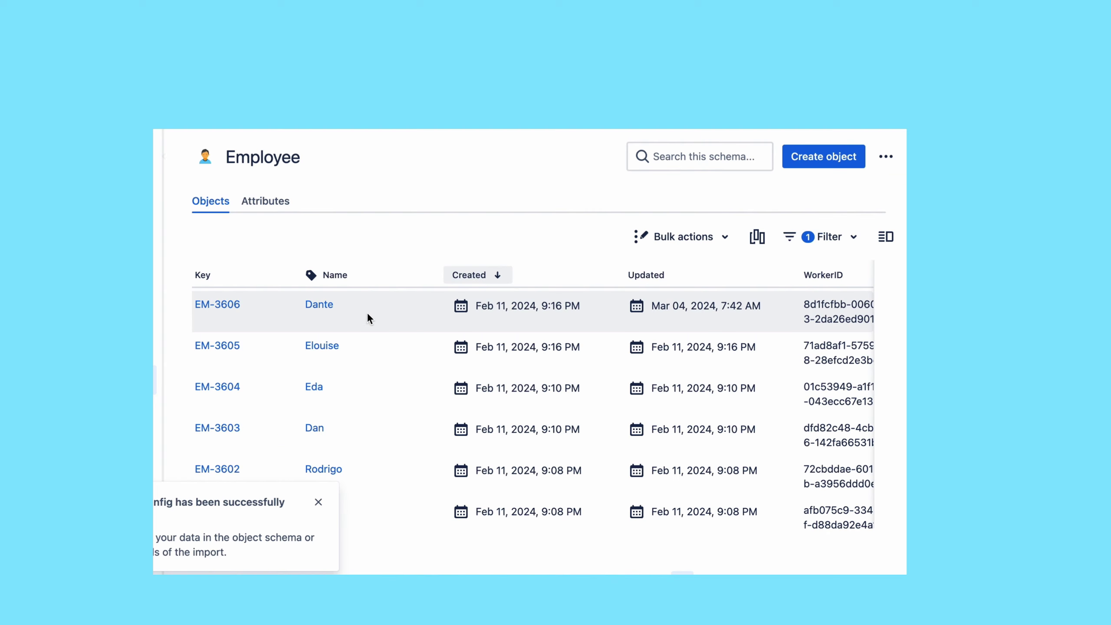
scroll(390, 319, down, 4)
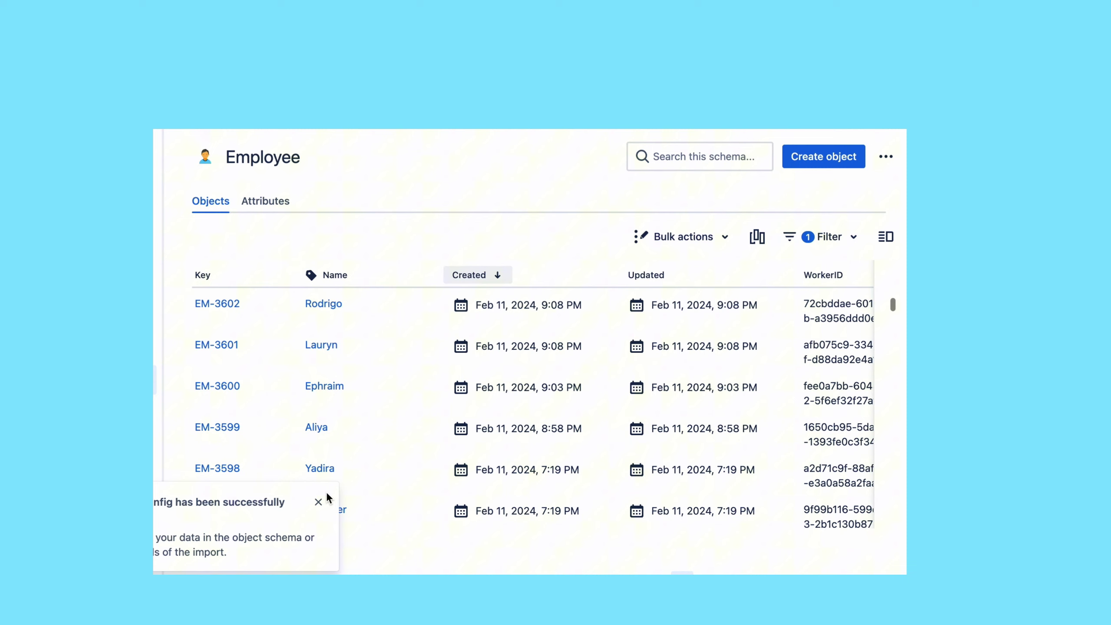
click(318, 503)
- Review employee EM-3602's details: Analyst in Chicago, hired 2023-12-15, linked to Marketing
click(324, 304)
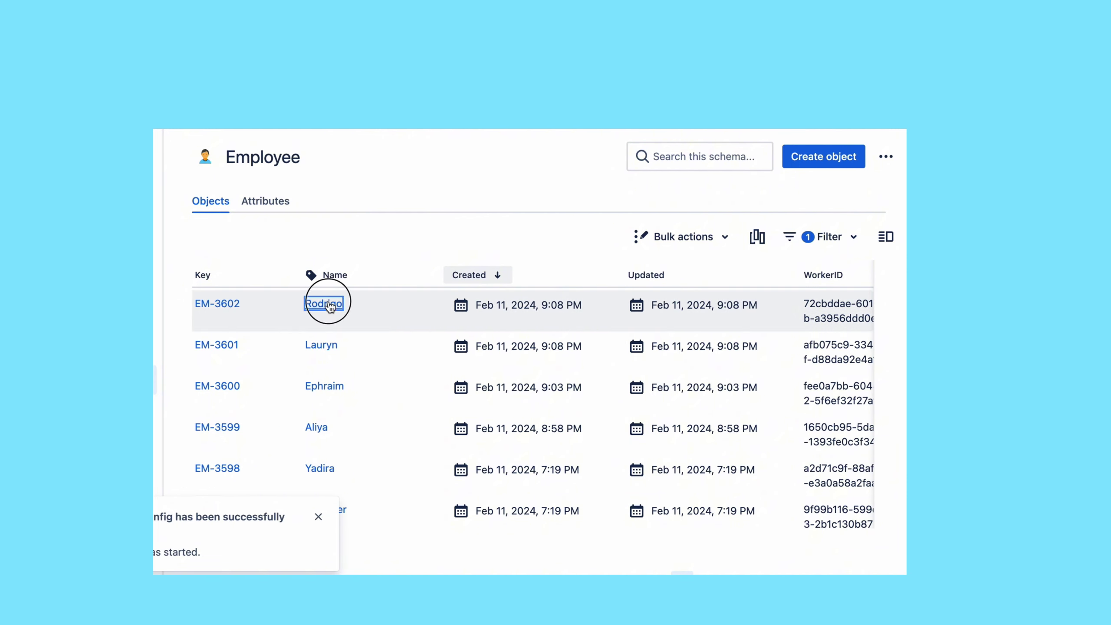
scroll(413, 335, down, 2)
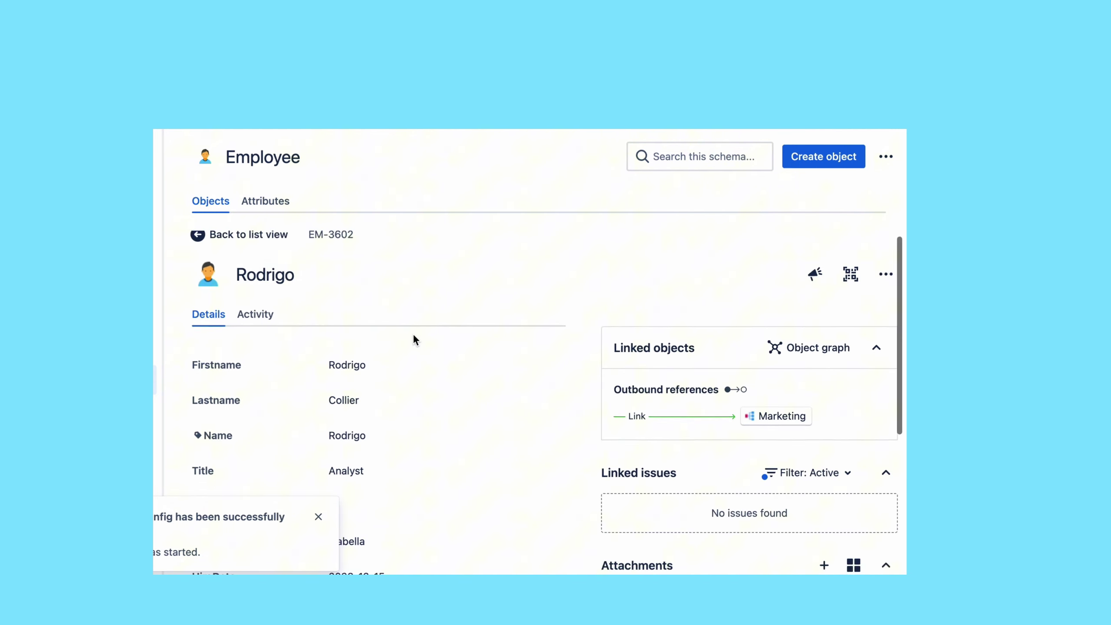
click(319, 517)
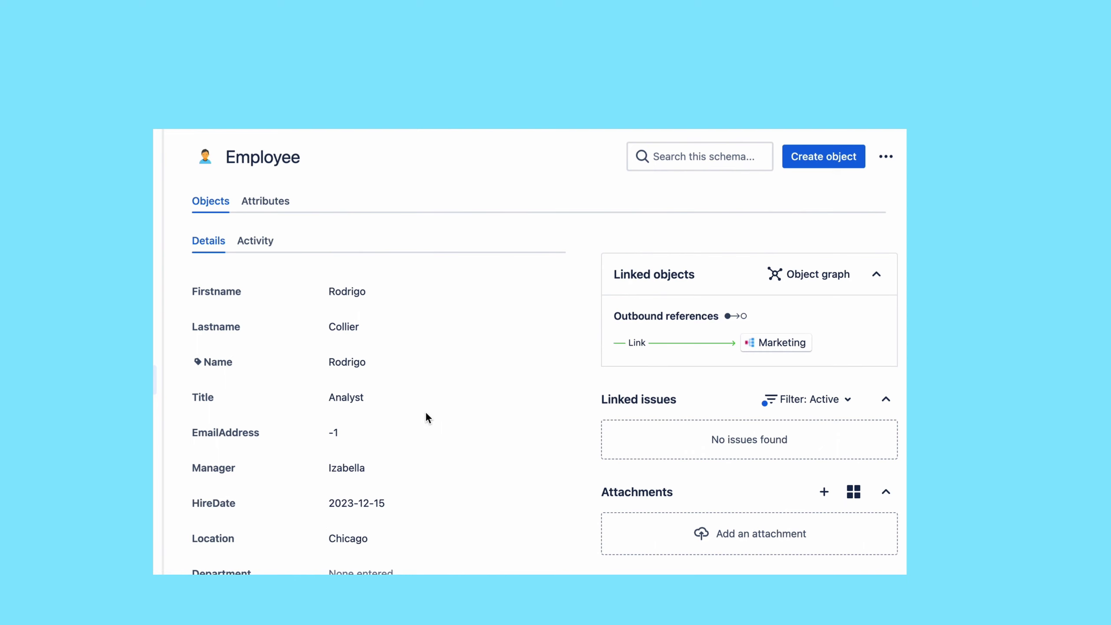
scroll(425, 412, down, 3)
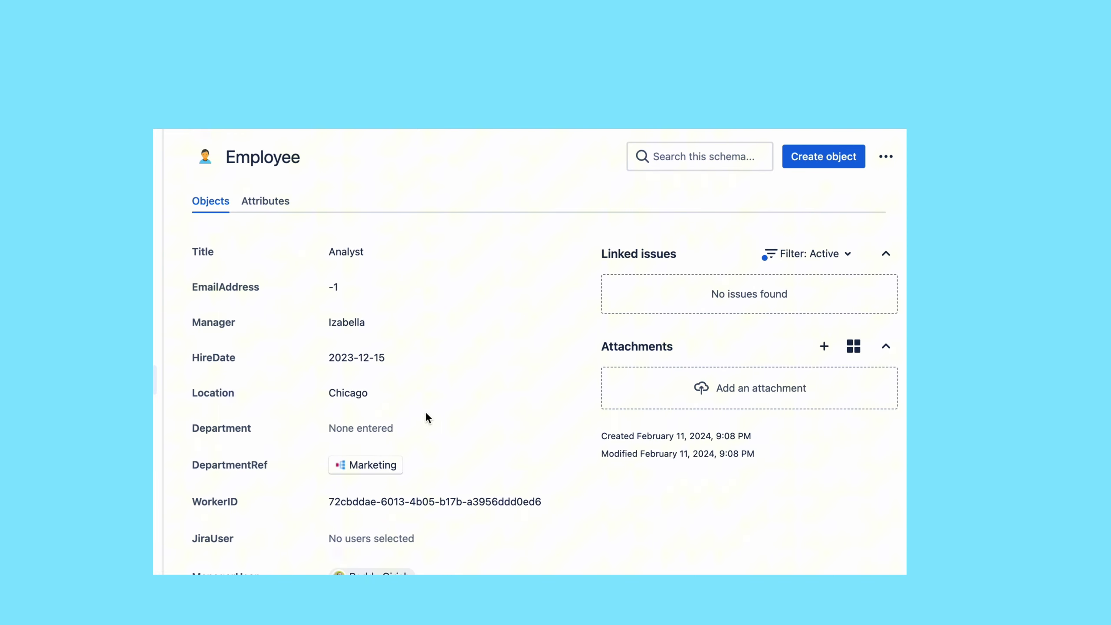
scroll(426, 412, up, 2)
scroll(425, 412, up, 3)
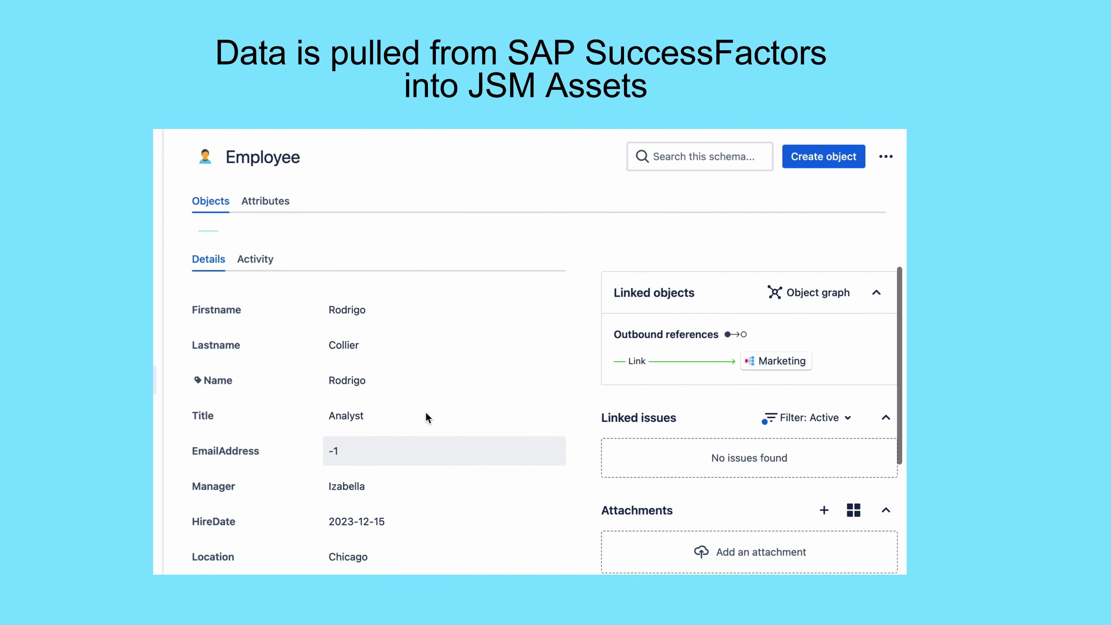